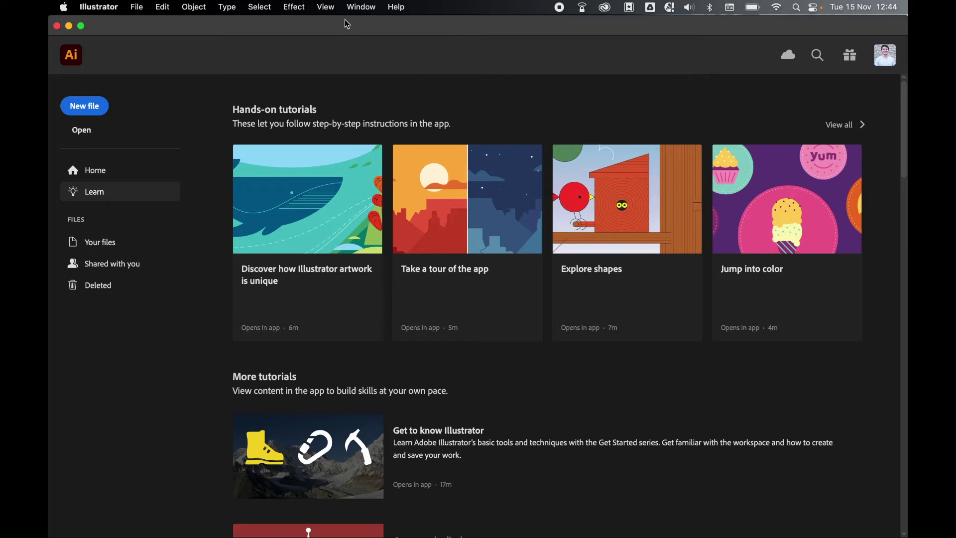
Create a new document from the Print tab's Letter preset with units switched to Inches.
click(137, 7)
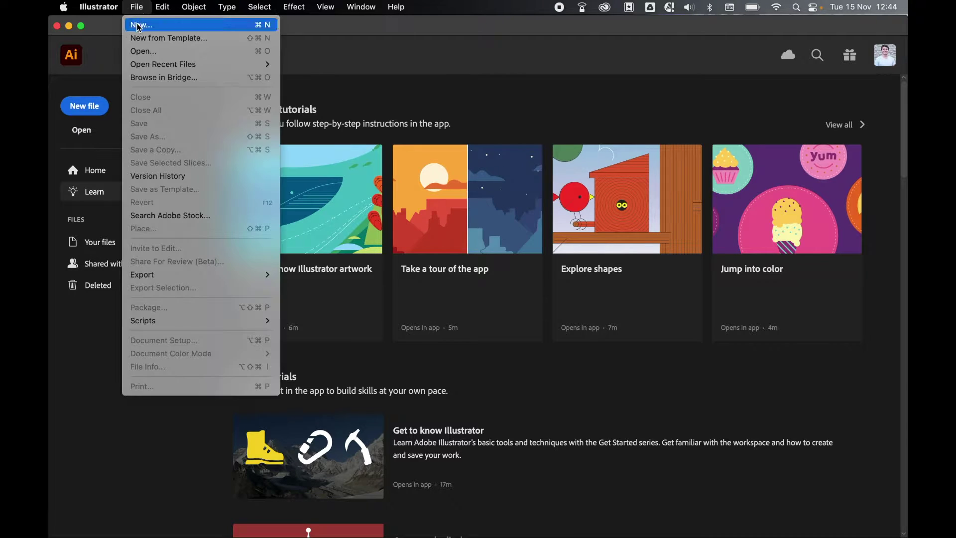
click(139, 19)
click(335, 95)
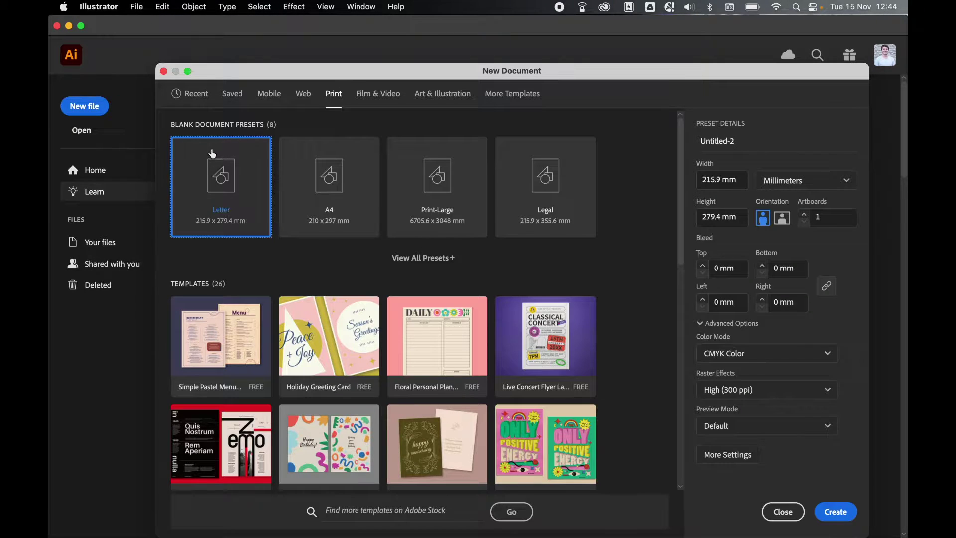
click(796, 186)
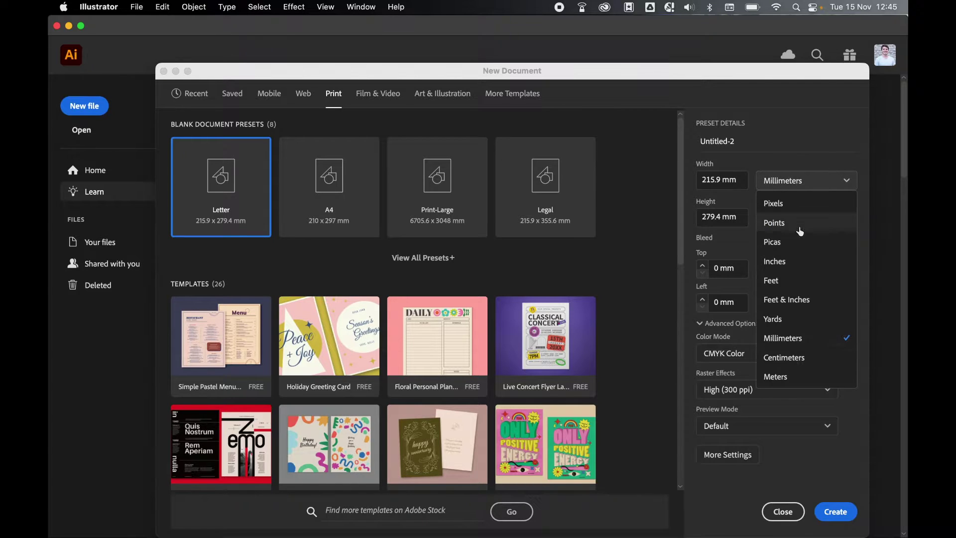
click(797, 263)
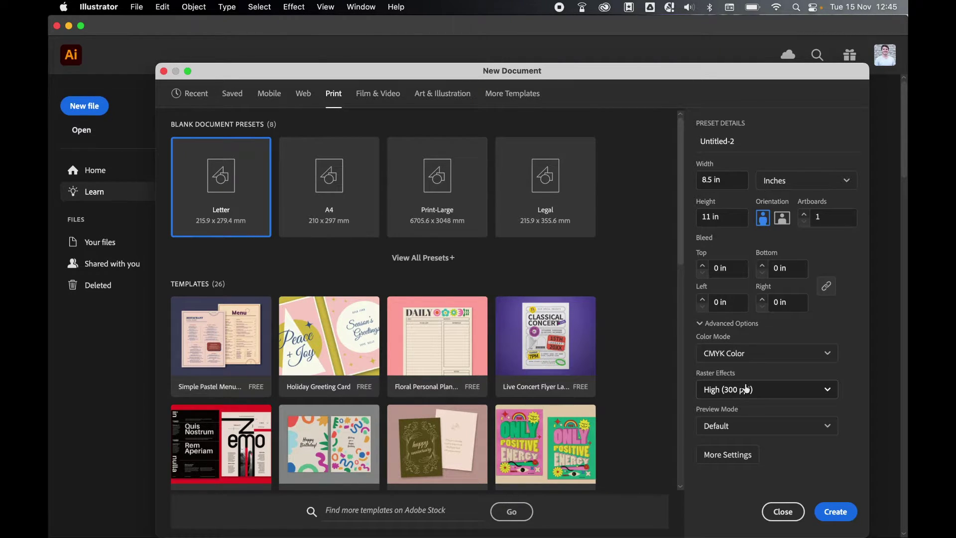
click(847, 514)
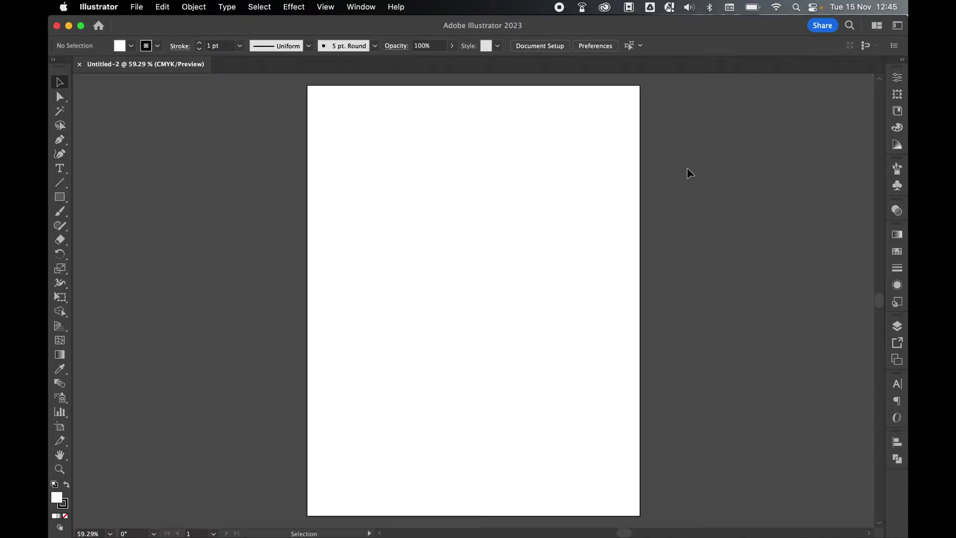
Set a black fill with no stroke and draw a small circle with the Ellipse tool.
click(67, 487)
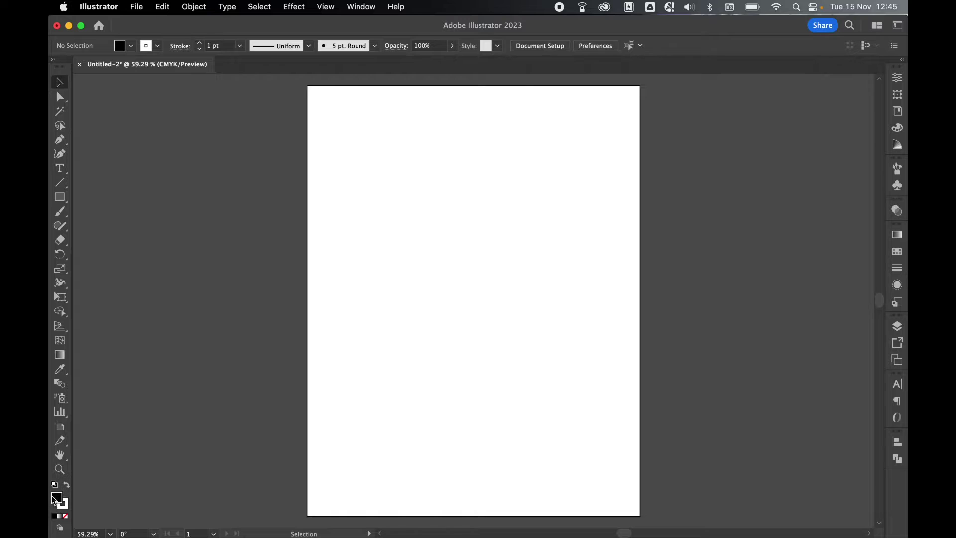
click(68, 505)
click(65, 516)
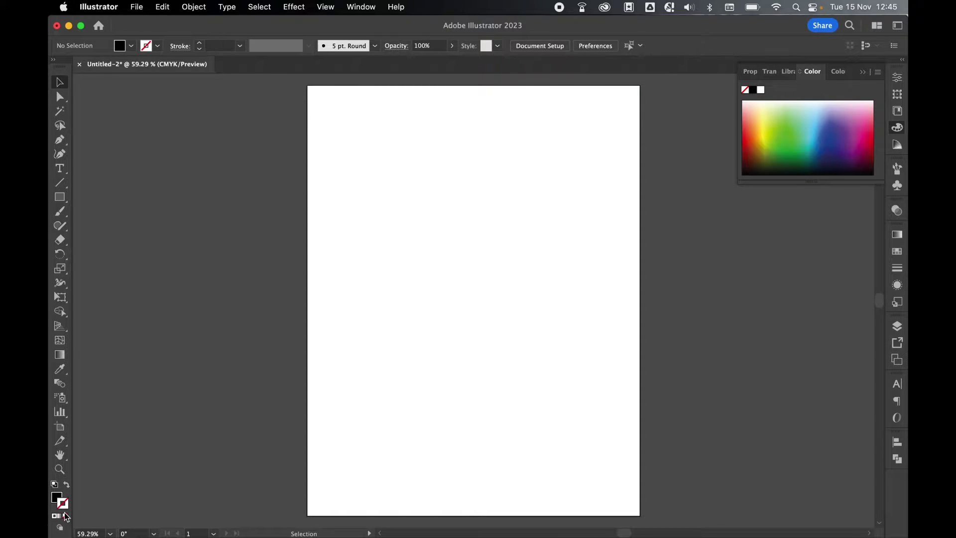
click(56, 202)
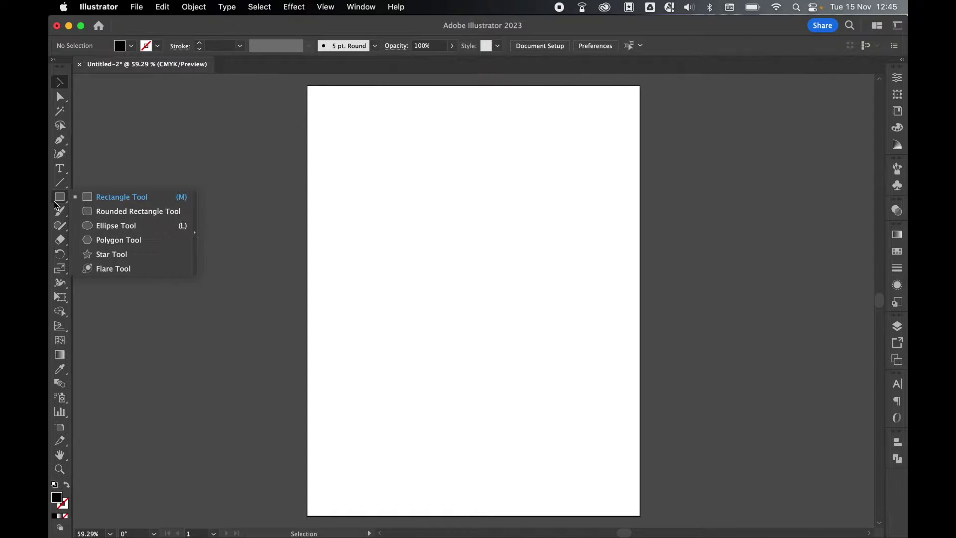
click(115, 225)
drag(392, 222, 421, 249)
key(v)
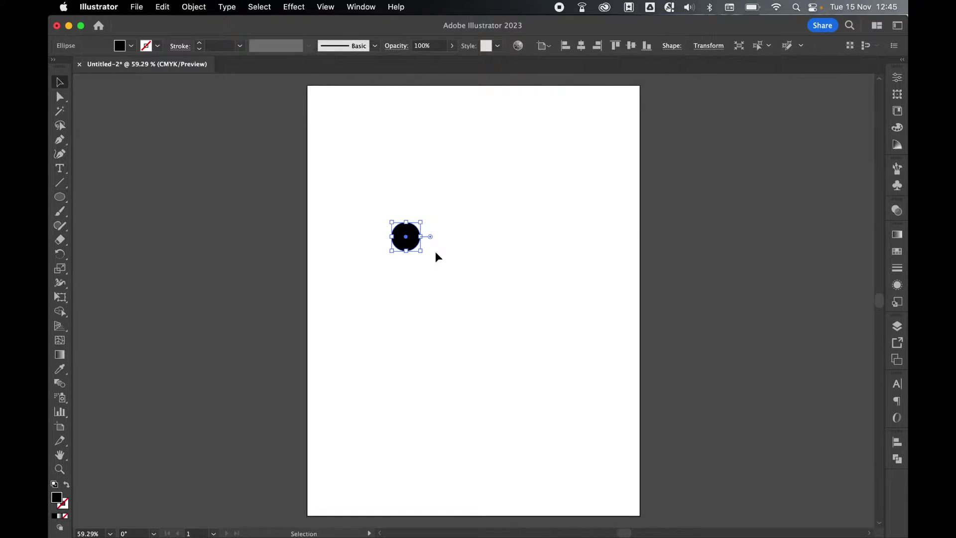
Show the Swatches panel and drag the circle to the right of the artboard.
click(899, 252)
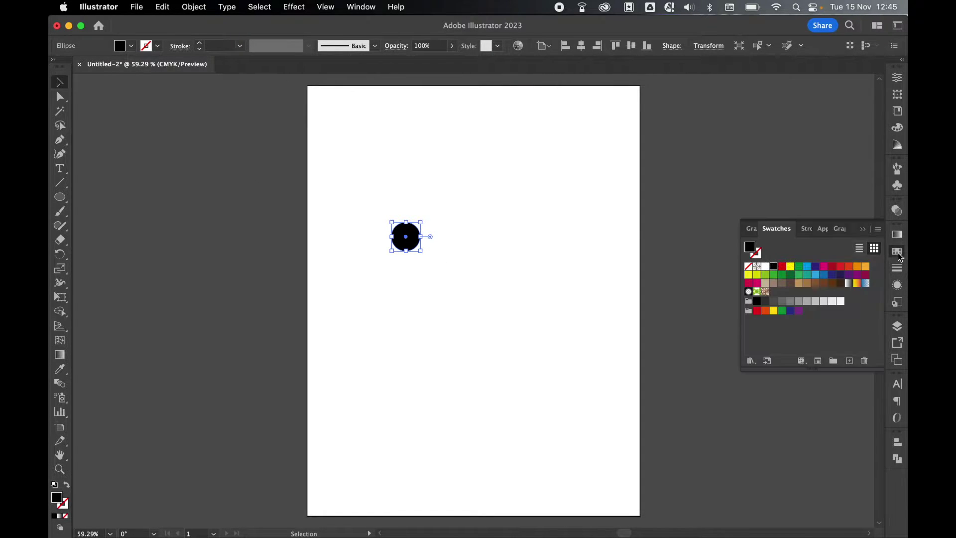
click(365, 6)
scroll(411, 368, down, 5)
click(411, 369)
drag(412, 233, 786, 292)
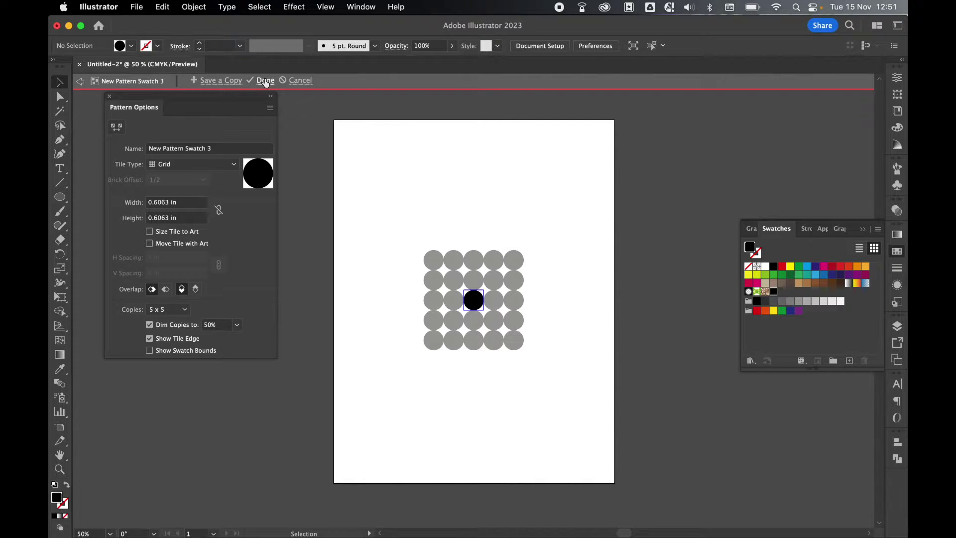
Keep the pattern's Tile Type on Grid and select the black circle in the tile.
key(super+equal)
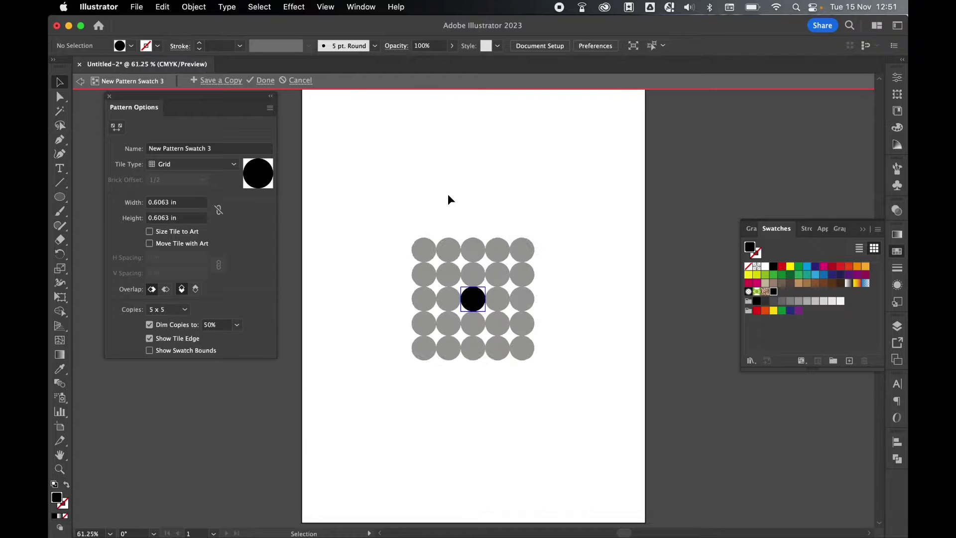
click(166, 164)
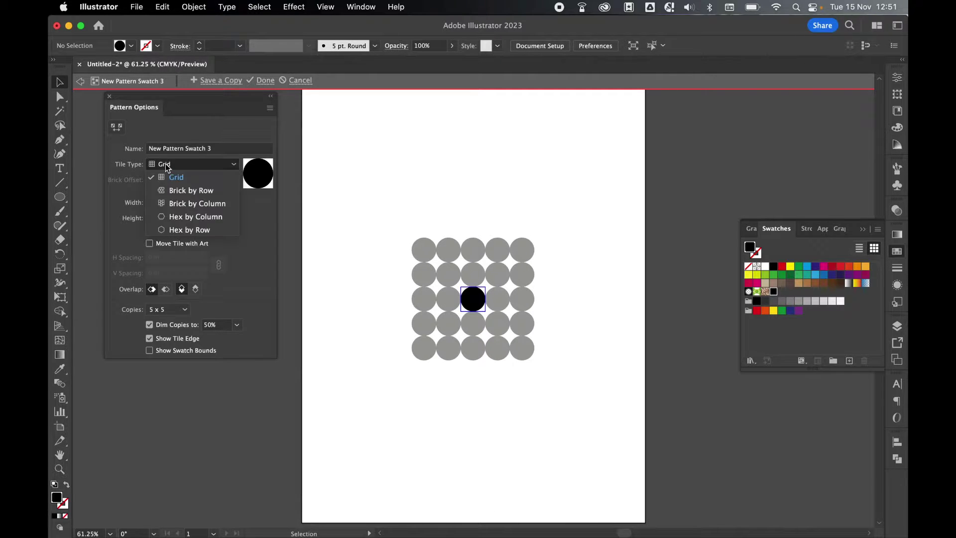
click(189, 179)
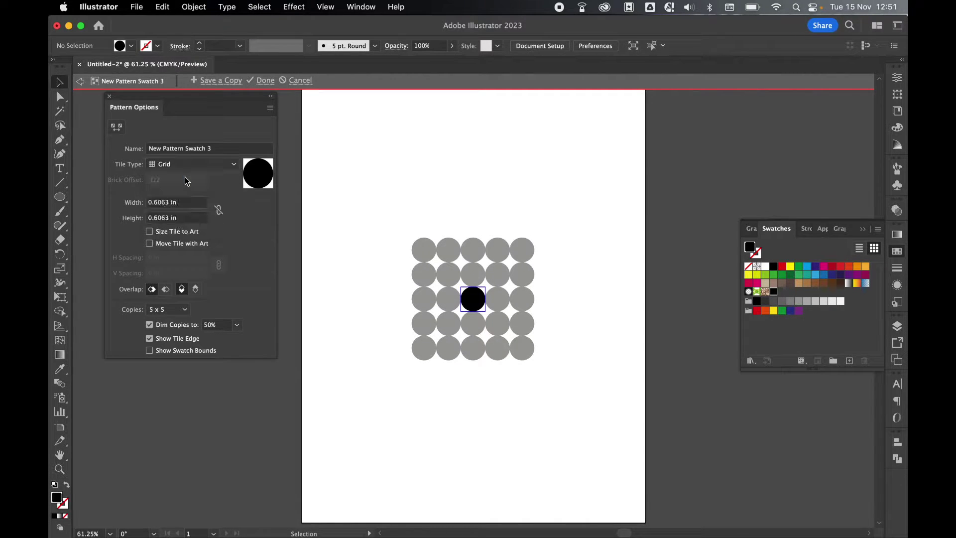
click(473, 301)
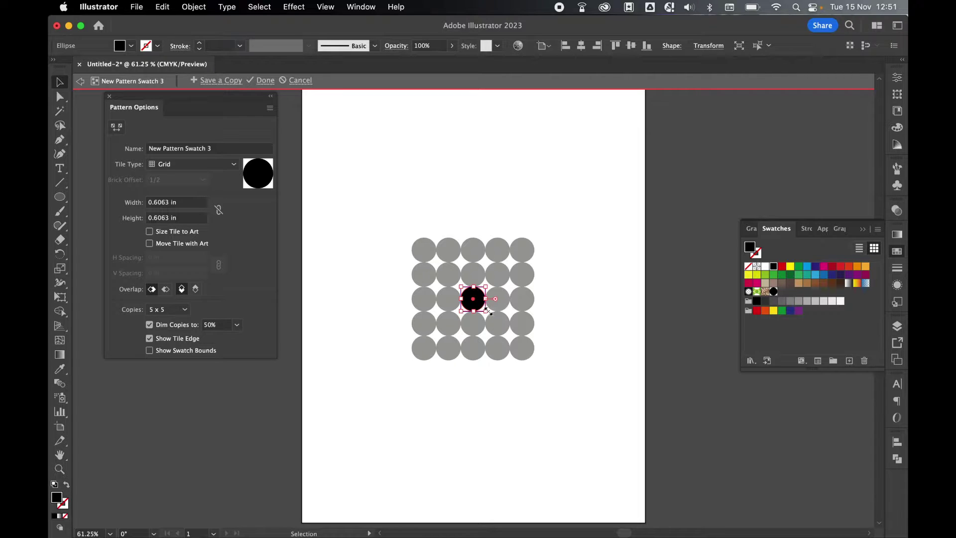
Resize the pattern circle to a 0.1 in dot using the Transform width and height fields.
key(super+equal)
key(super+equal)
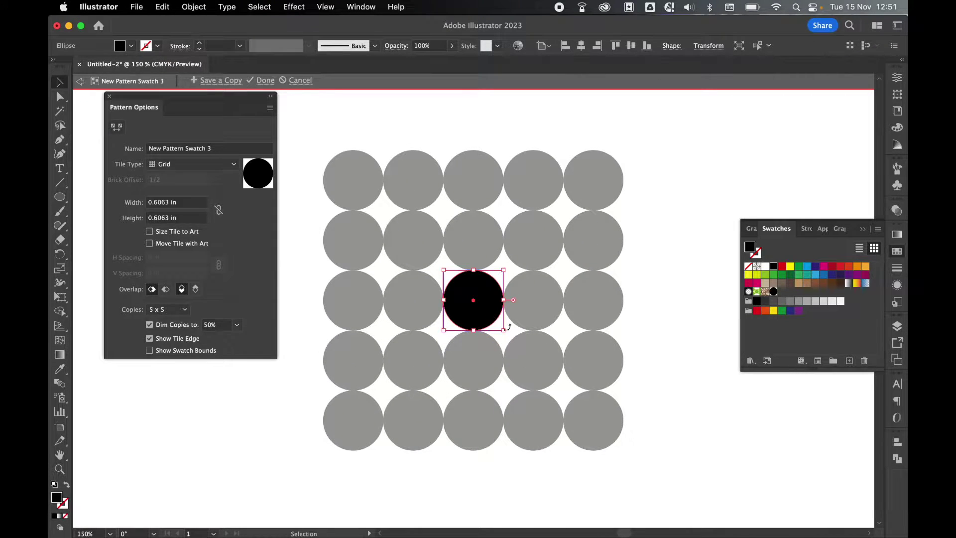
drag(504, 330, 459, 290)
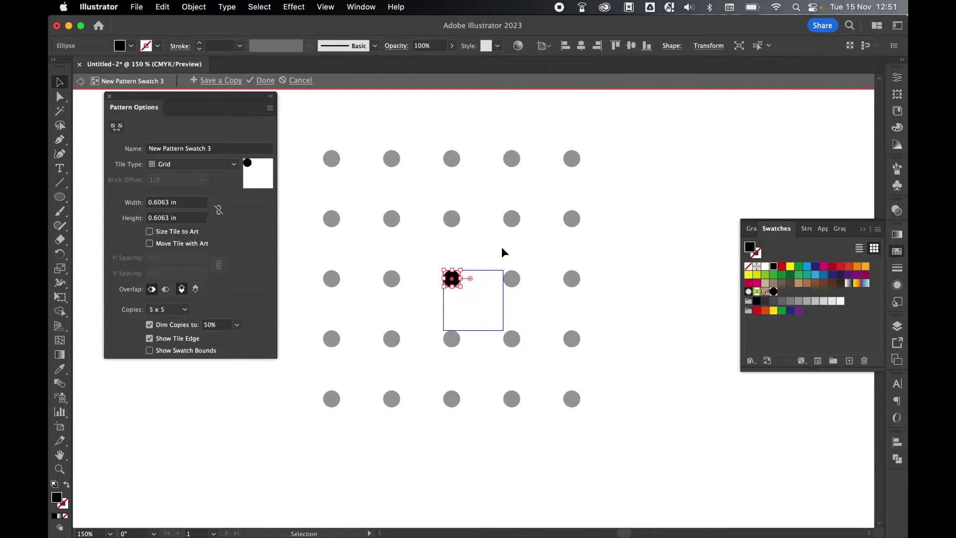
click(708, 45)
click(685, 65)
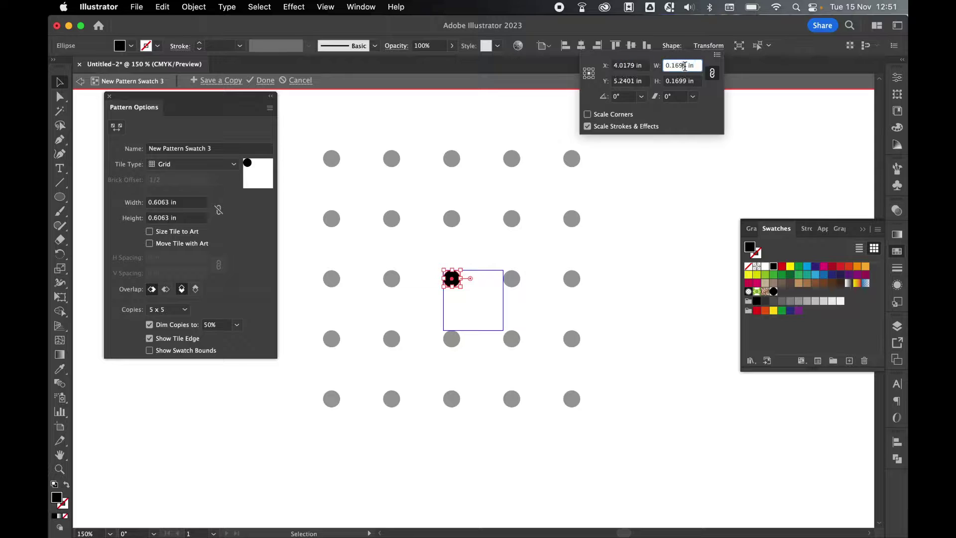
drag(687, 66, 676, 66)
key(BackSpace)
click(676, 80)
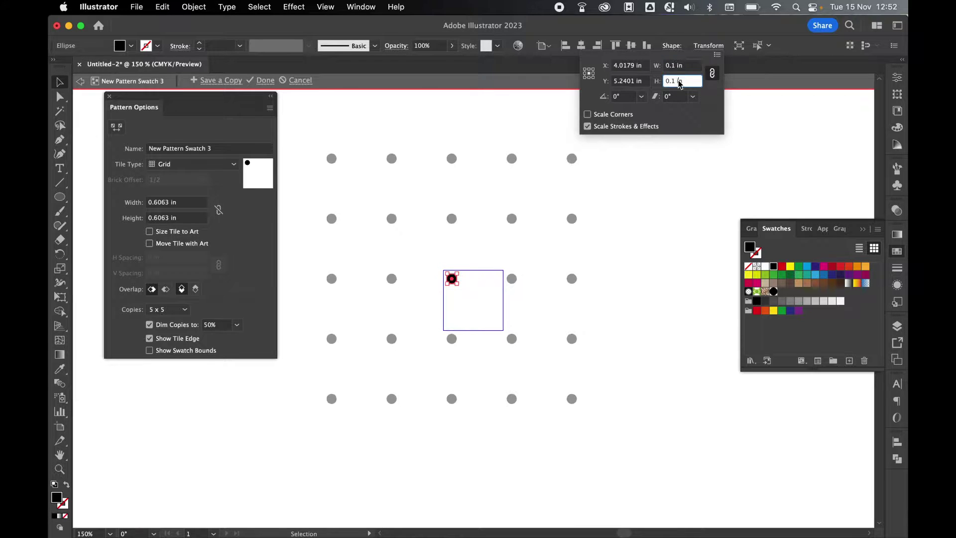
click(489, 297)
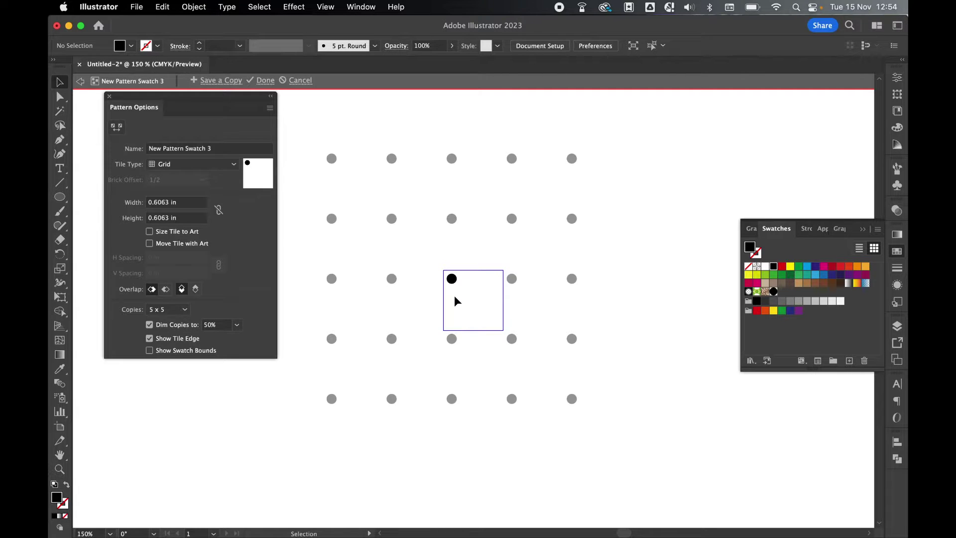
Size the tile to the dot with 1 in horizontal and vertical spacing, moving the dot to the corner.
click(451, 278)
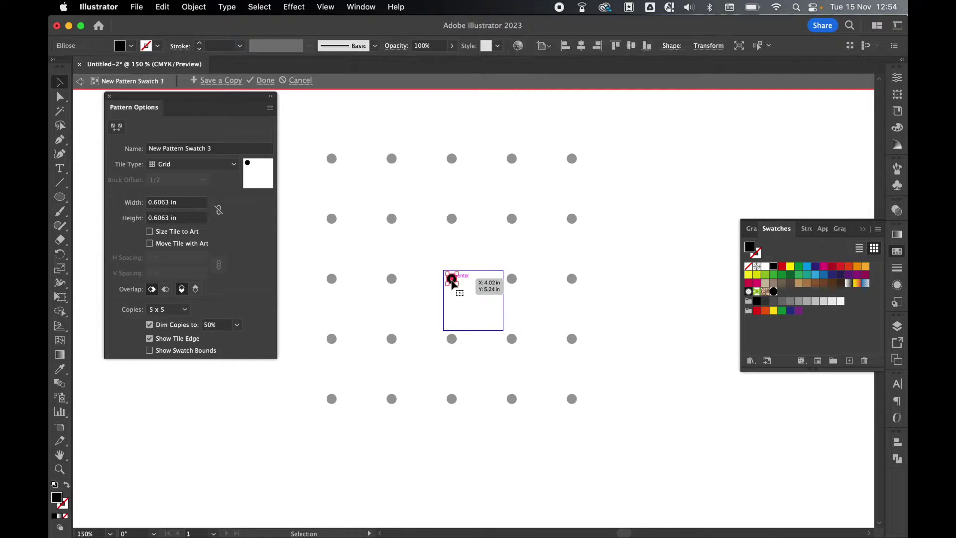
click(150, 232)
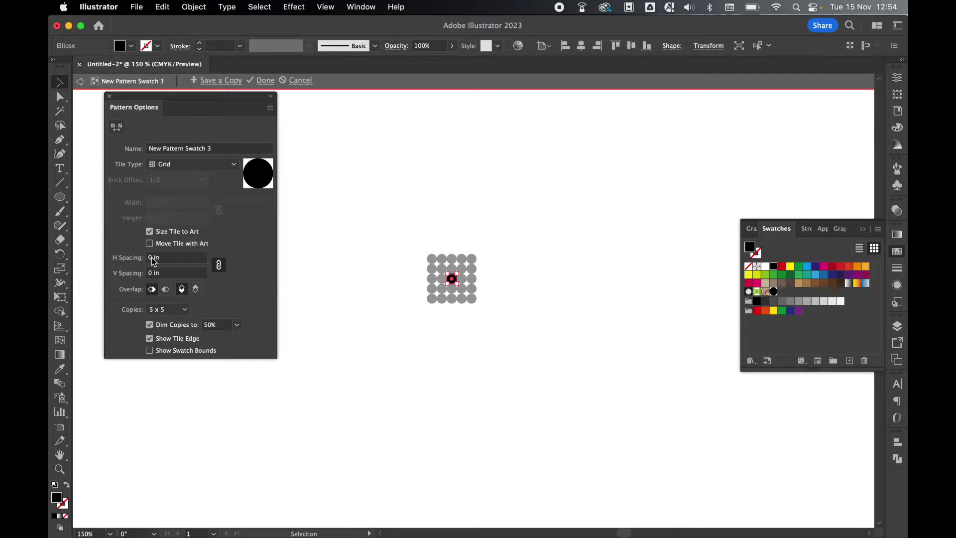
double_click(154, 259)
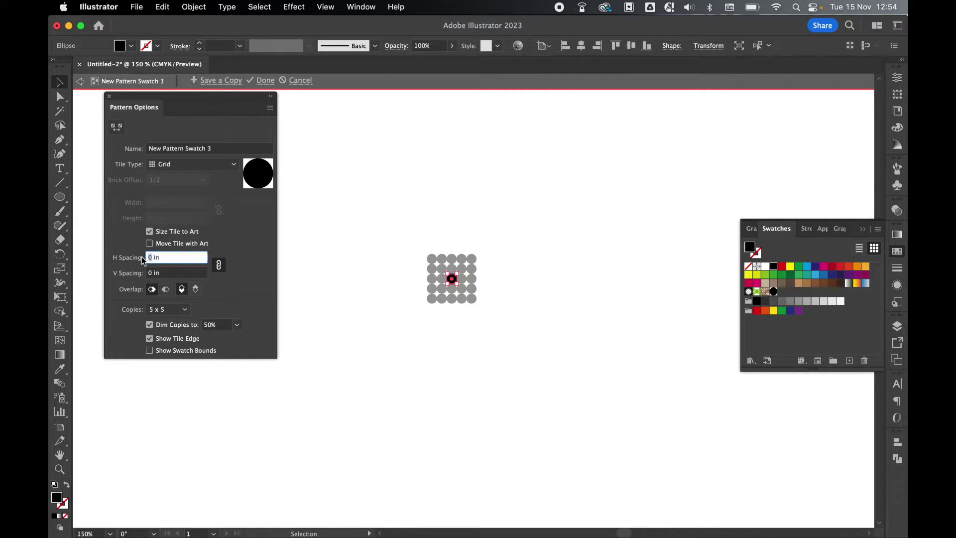
text(1)
click(149, 273)
click(260, 282)
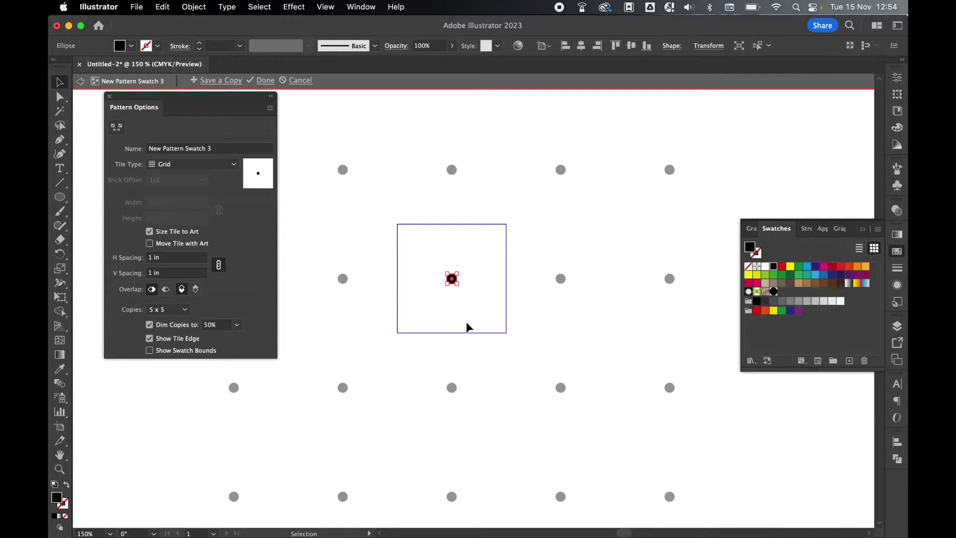
drag(453, 280, 403, 232)
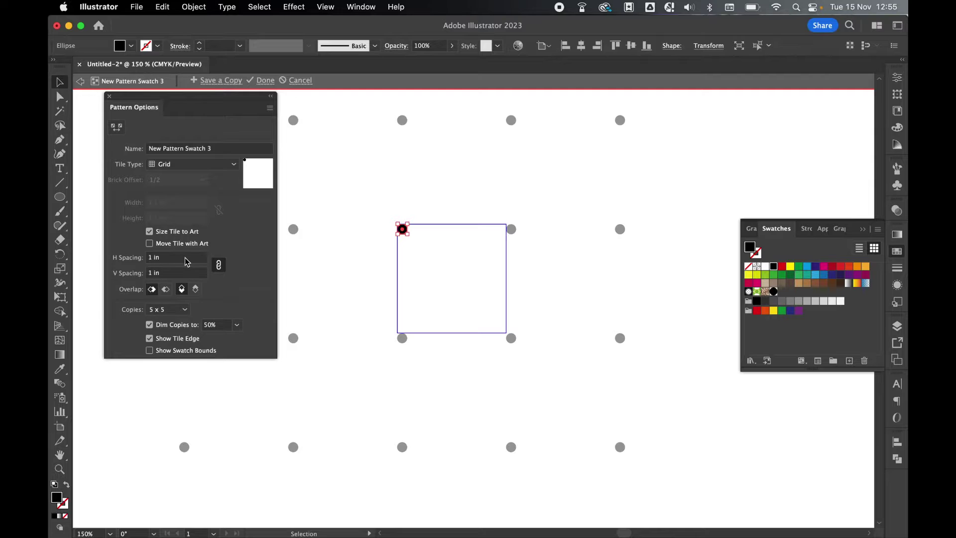
Change the dot spacing to 1/2 in, then to 0.3333 in, repositioning the dot on the tile corner.
click(186, 262)
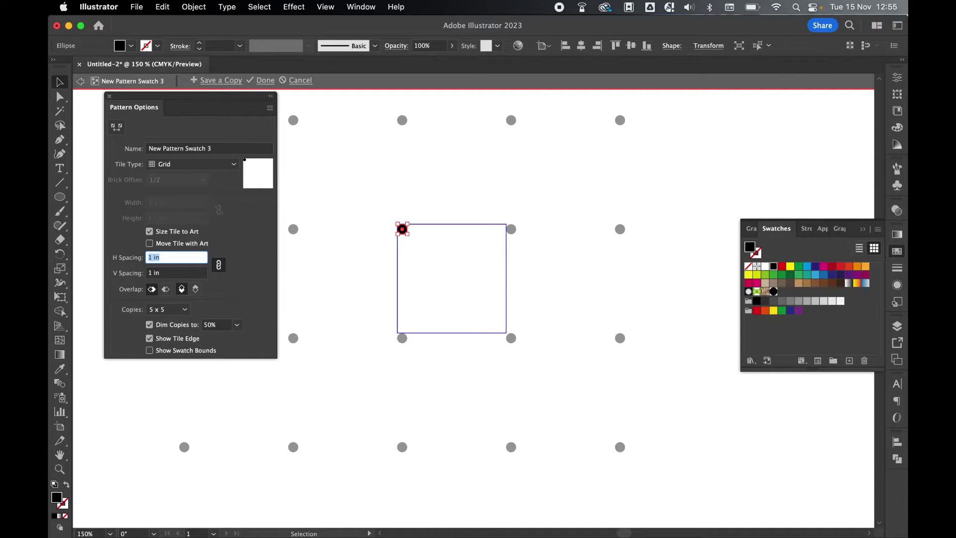
text(1/2)
click(178, 273)
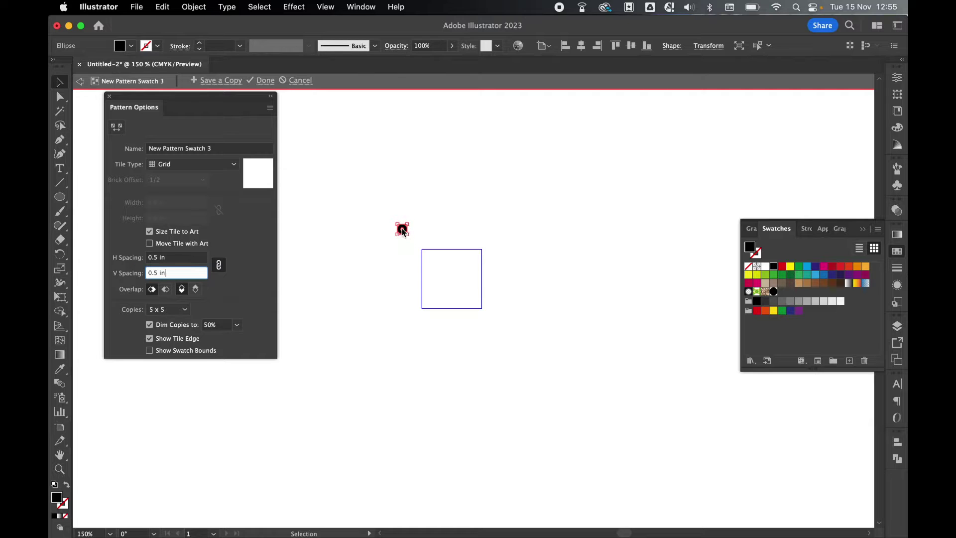
drag(402, 229, 427, 254)
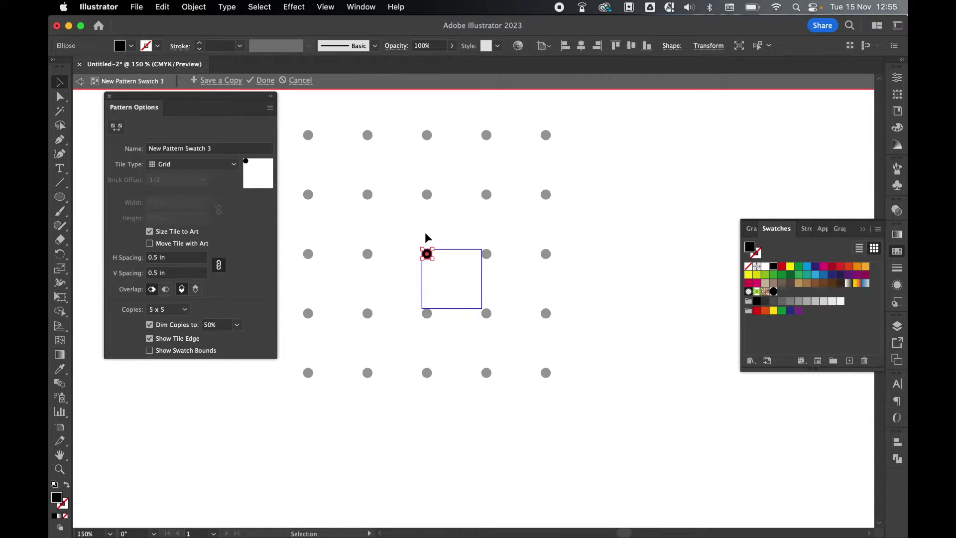
click(132, 258)
text(0.3333)
key(Tab)
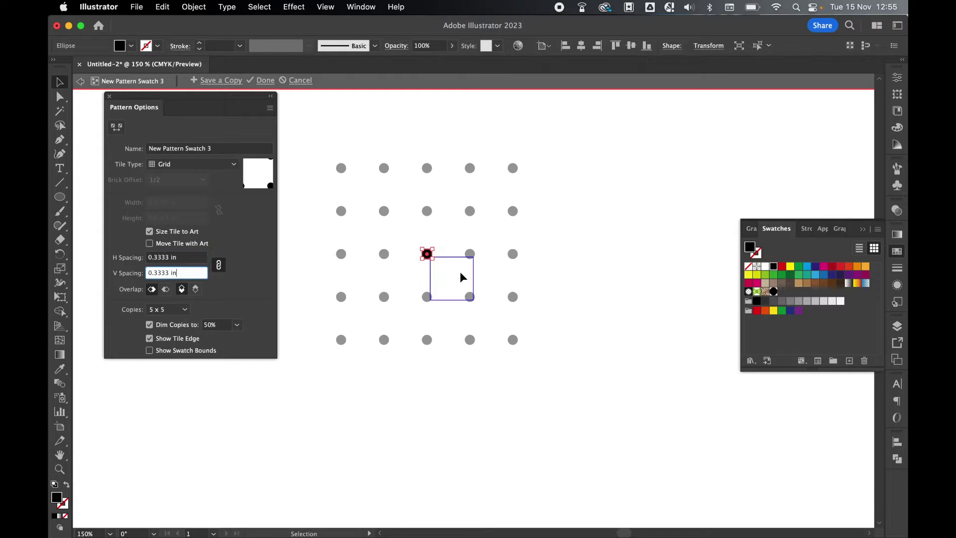
drag(427, 254, 436, 262)
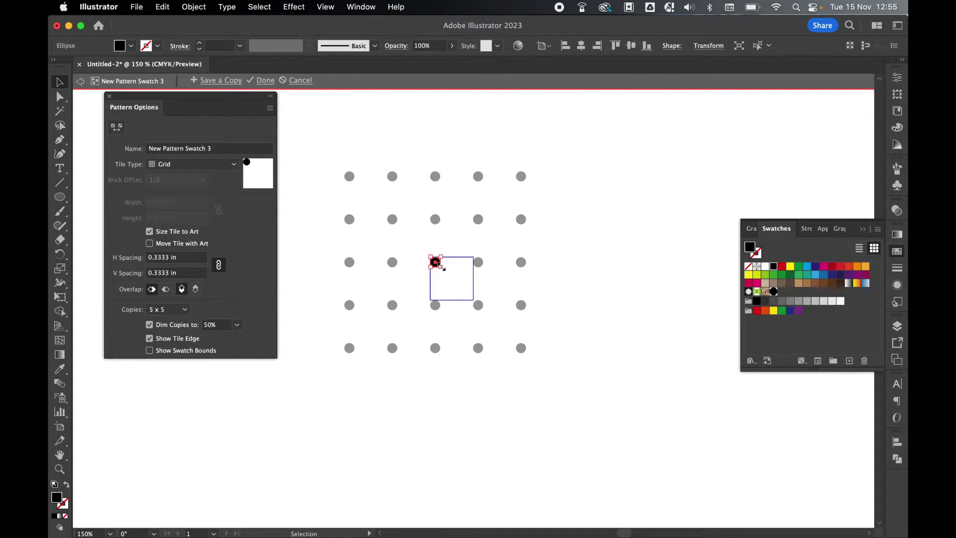
Set the dot's width to 0.1 in, nudge it into place, and finish the pattern swatch.
mouse_move(442, 267)
mouse_down()
mouse_move(457, 277)
mouse_move(444, 269)
mouse_up()
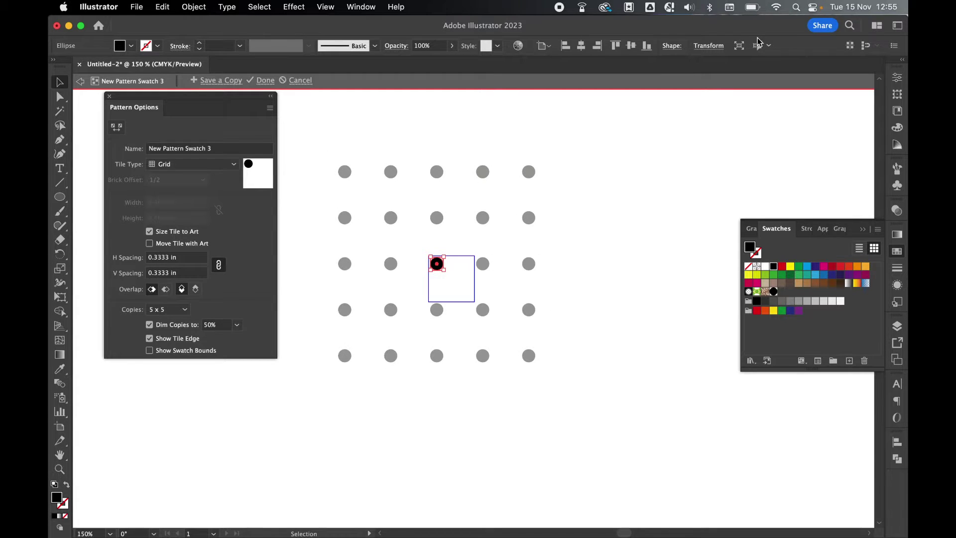
click(709, 46)
double_click(675, 65)
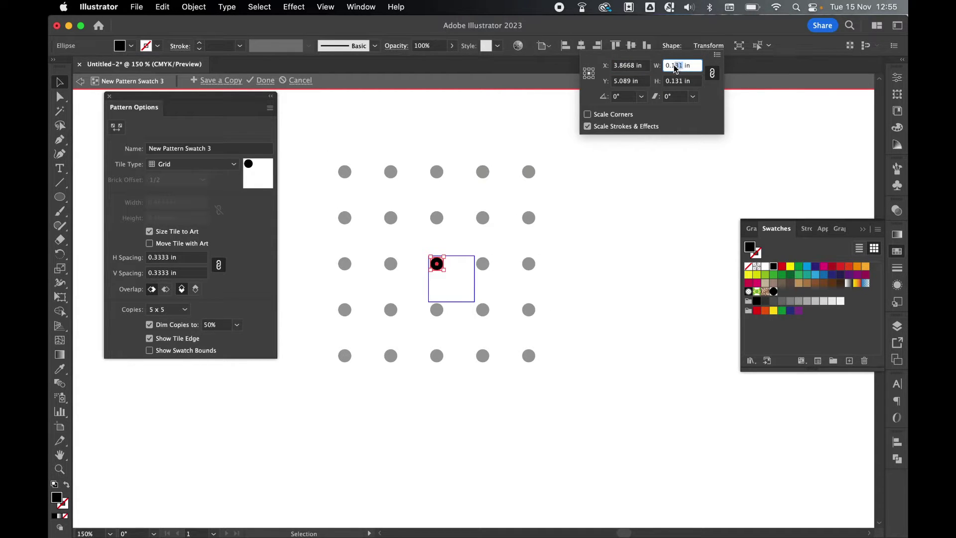
text(1)
key(Tab)
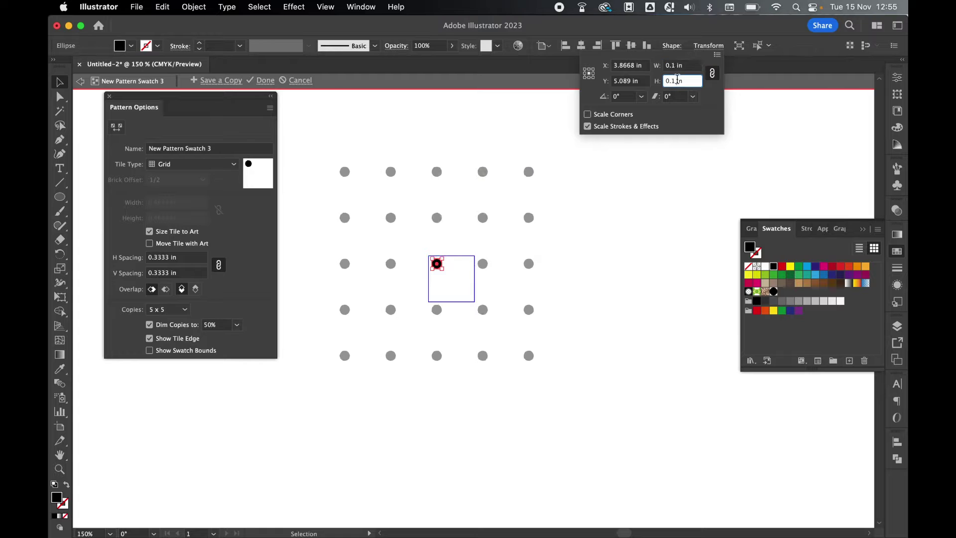
click(511, 225)
key(super+equal)
key(super+equal)
drag(486, 305, 495, 305)
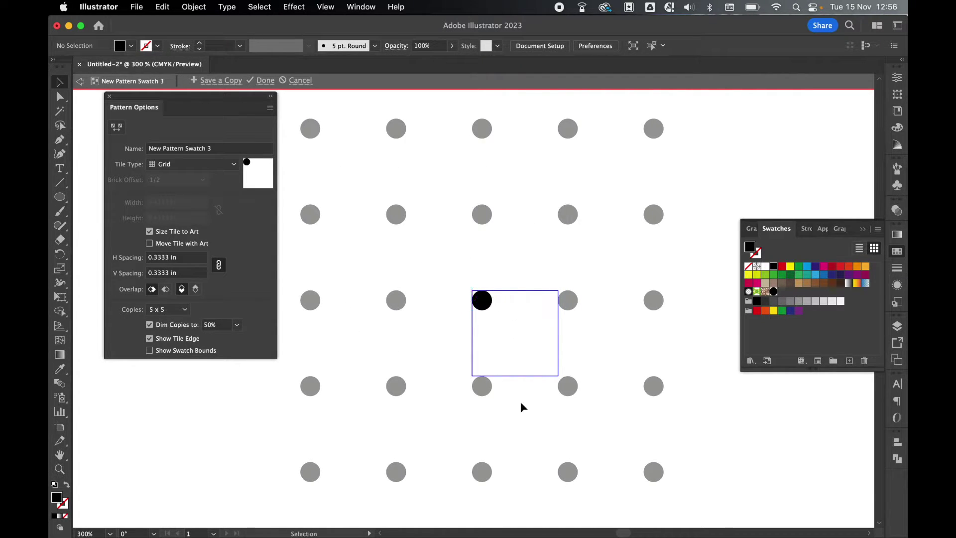
click(263, 80)
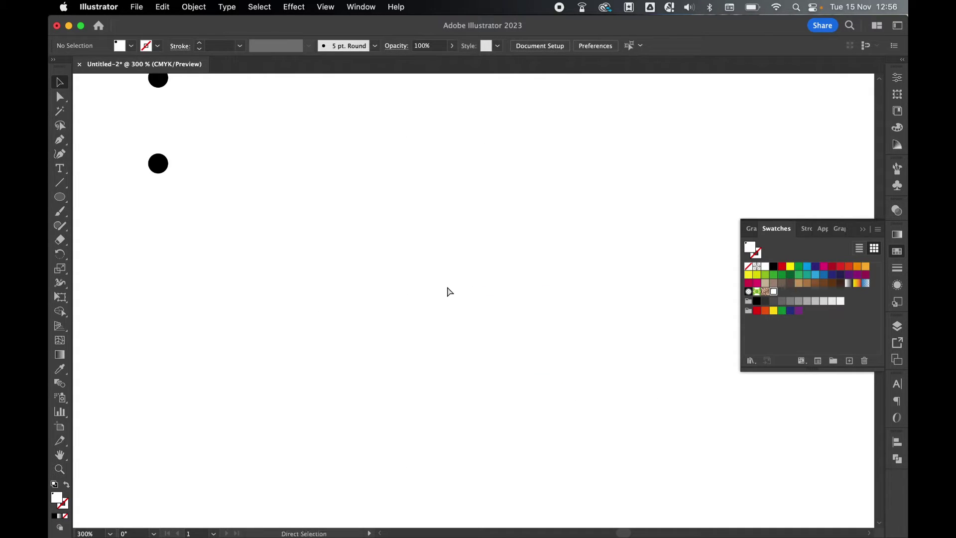
Delete the leftover loose dots from the page.
key(super+0)
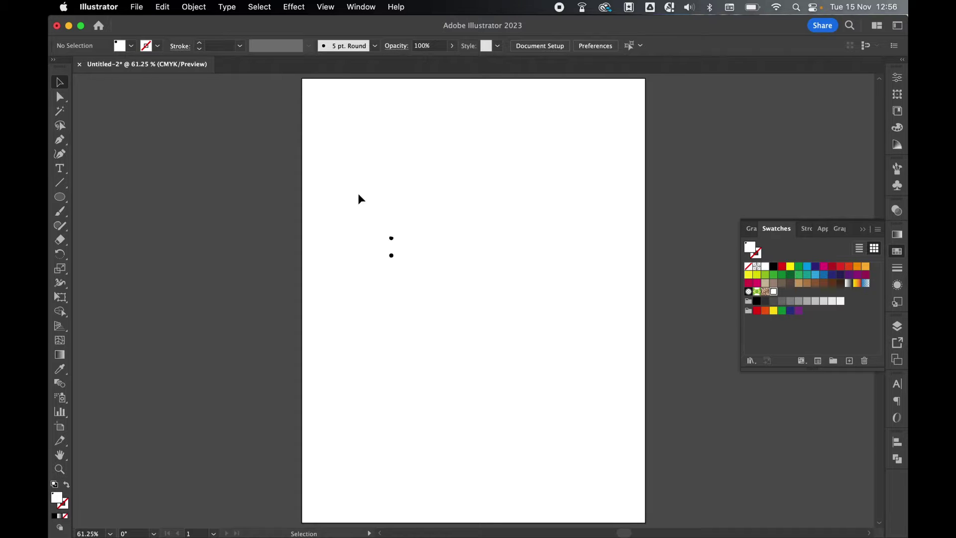
drag(359, 195, 434, 293)
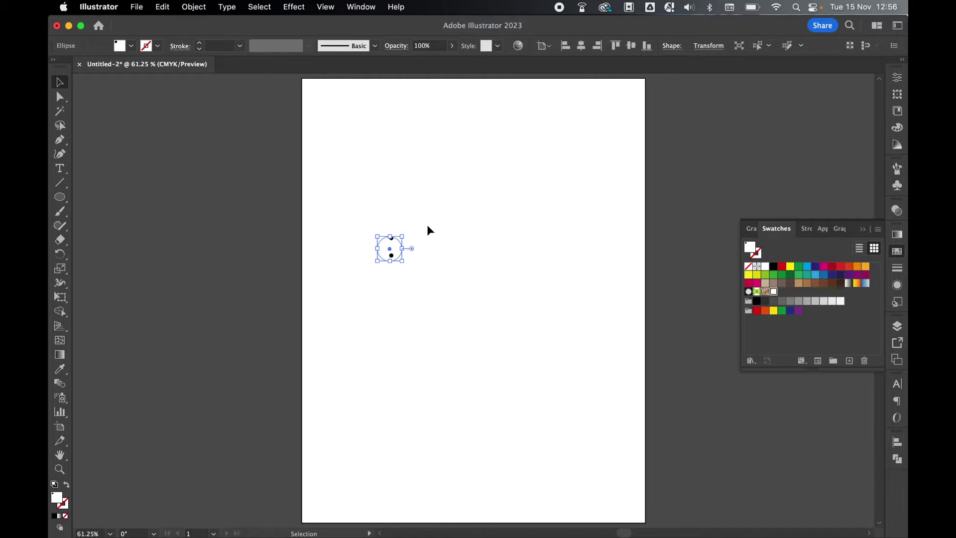
key(BackSpace)
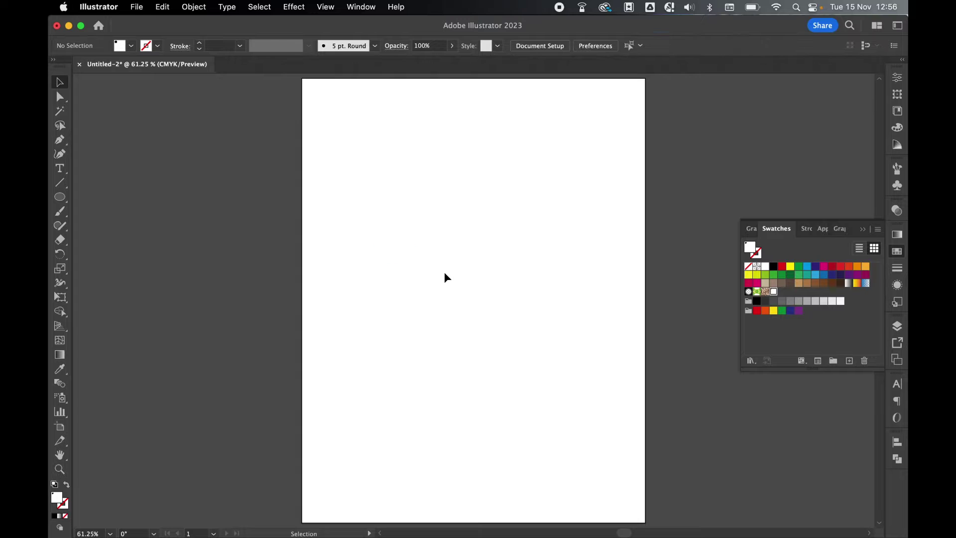
Draw a large, roughly 6.79 in square rectangle filled with the dot pattern swatch.
drag(60, 196, 100, 195)
click(775, 293)
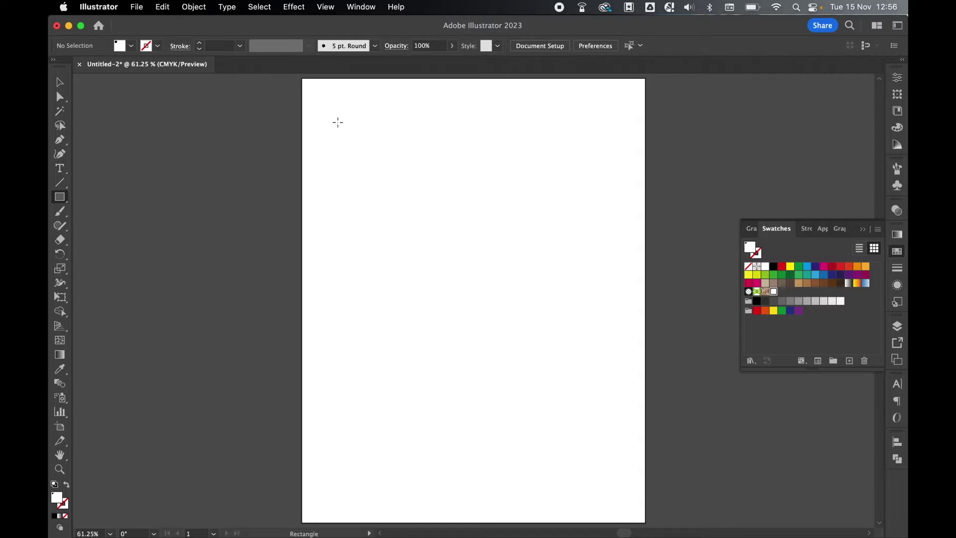
drag(337, 122, 612, 397)
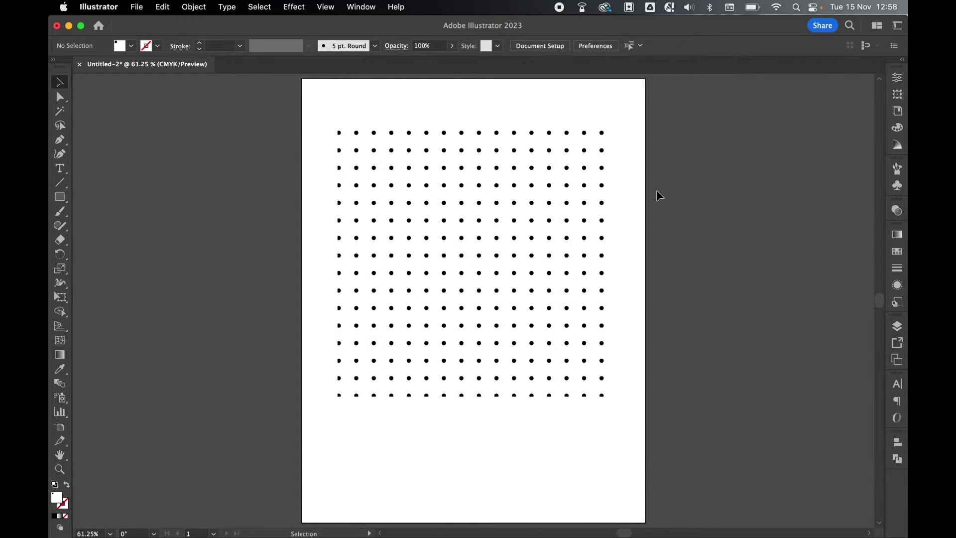
click(327, 7)
Show the rulers and unlock the guides.
mouse_move(386, 498)
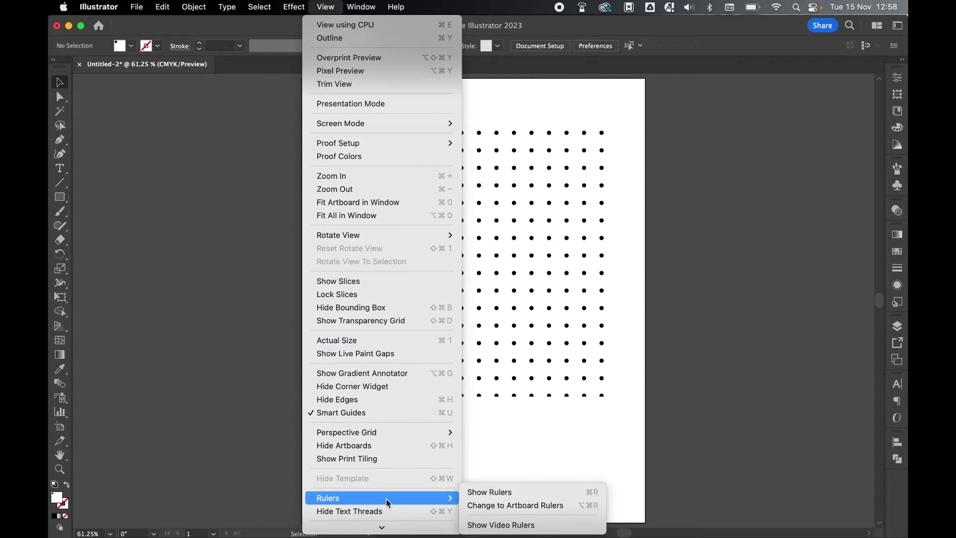
click(500, 490)
click(326, 7)
scroll(380, 443, down, 3)
mouse_move(381, 438)
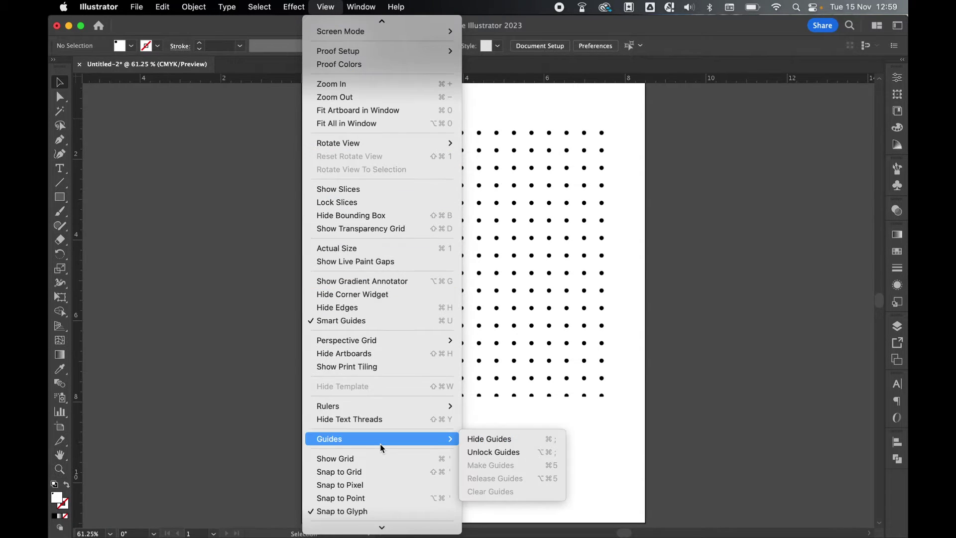
click(518, 453)
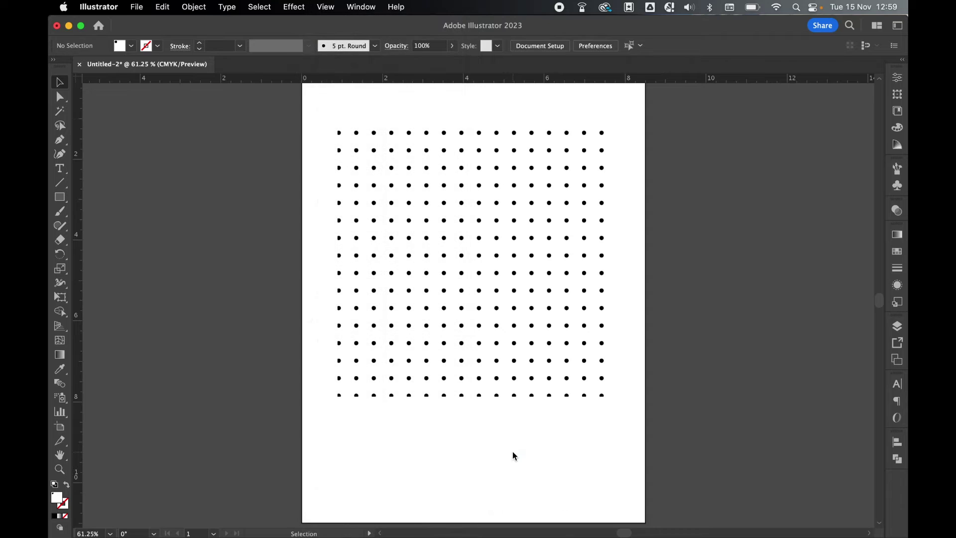
Place vertical margin guides at X 0.5 in and X 8 in (8.5-0.5).
drag(81, 369, 323, 402)
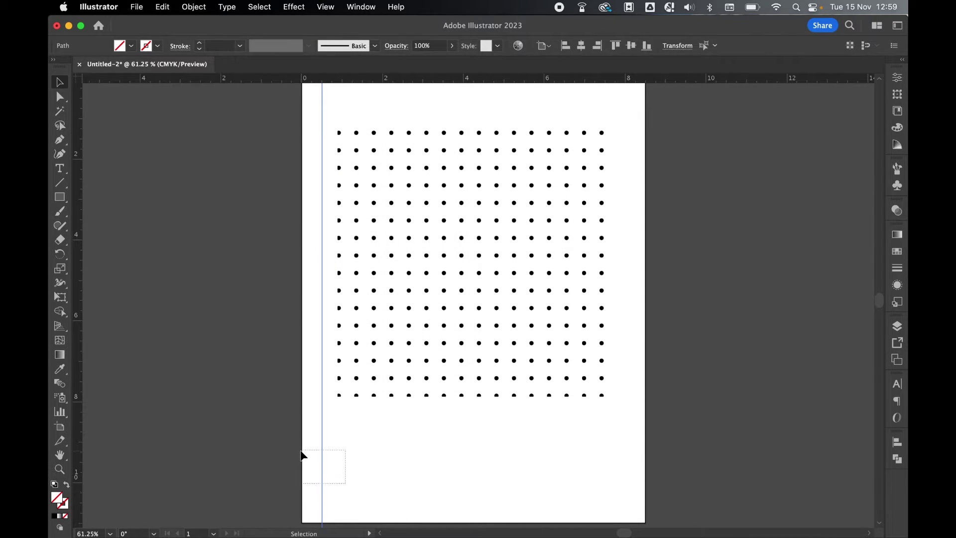
click(681, 47)
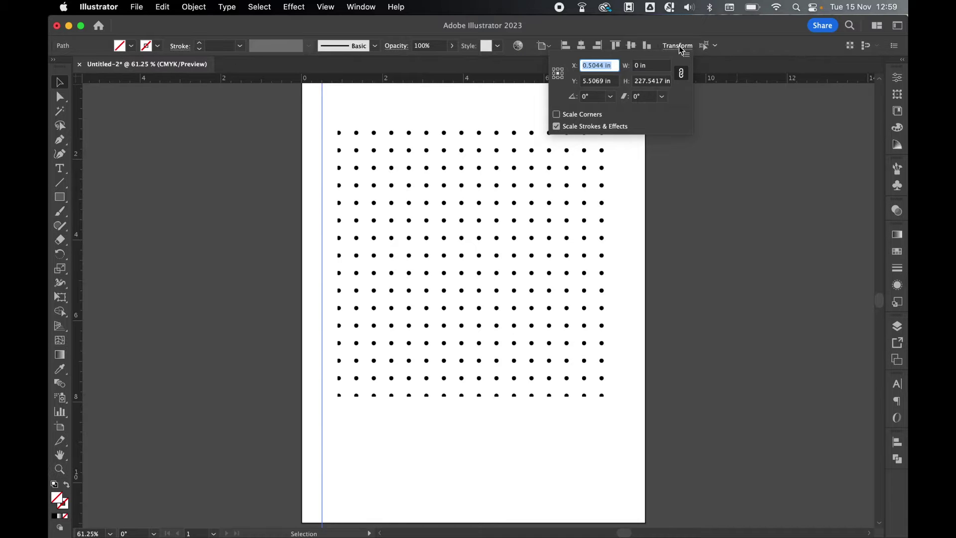
text(0.5)
key(Return)
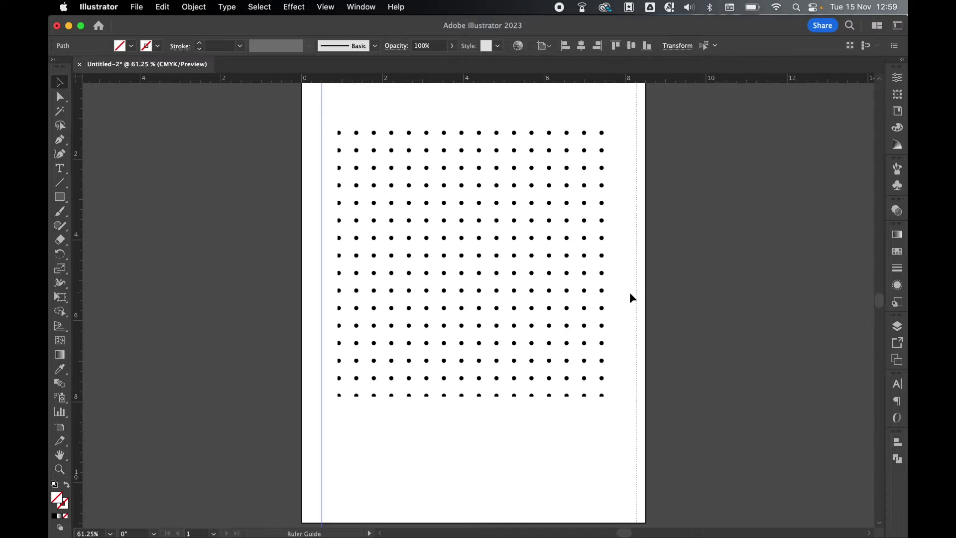
key(super+v)
click(697, 45)
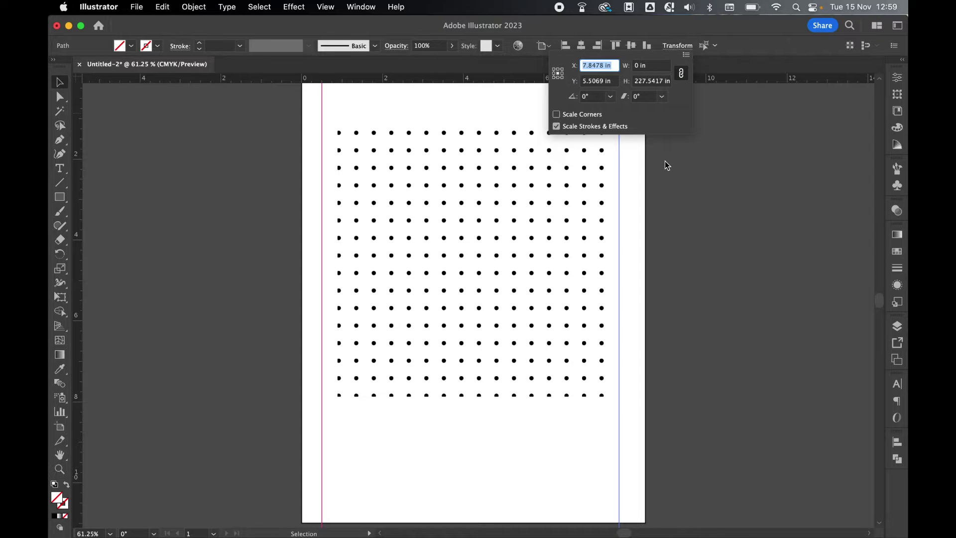
text(8.5-0.5)
key(Return)
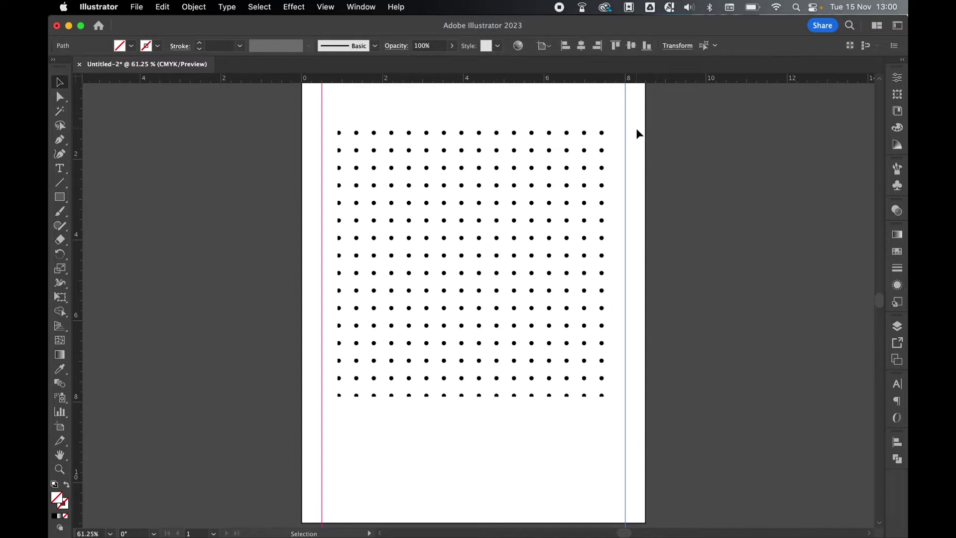
key(super+minus)
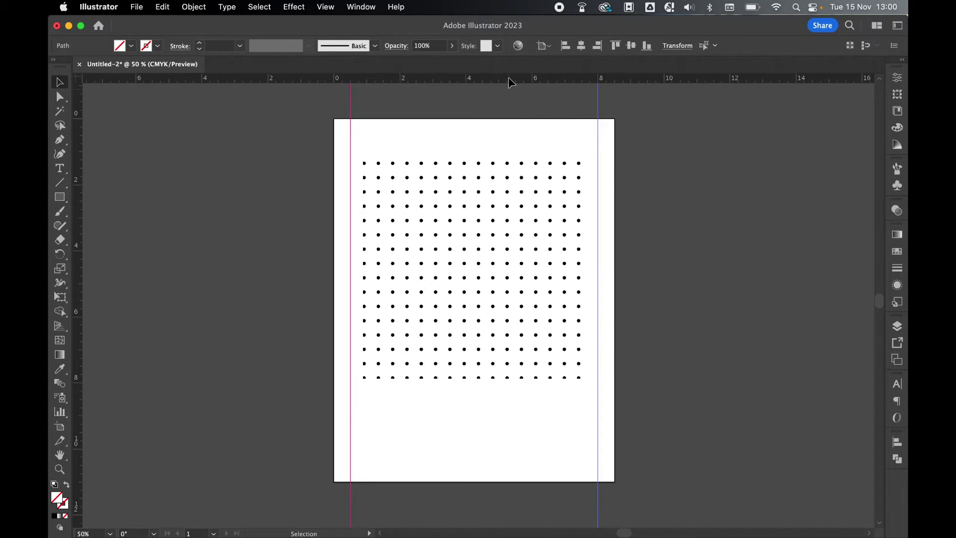
Add horizontal margin guides at the page top and at 10.5 in (11-0.5) at the bottom.
drag(509, 77, 506, 135)
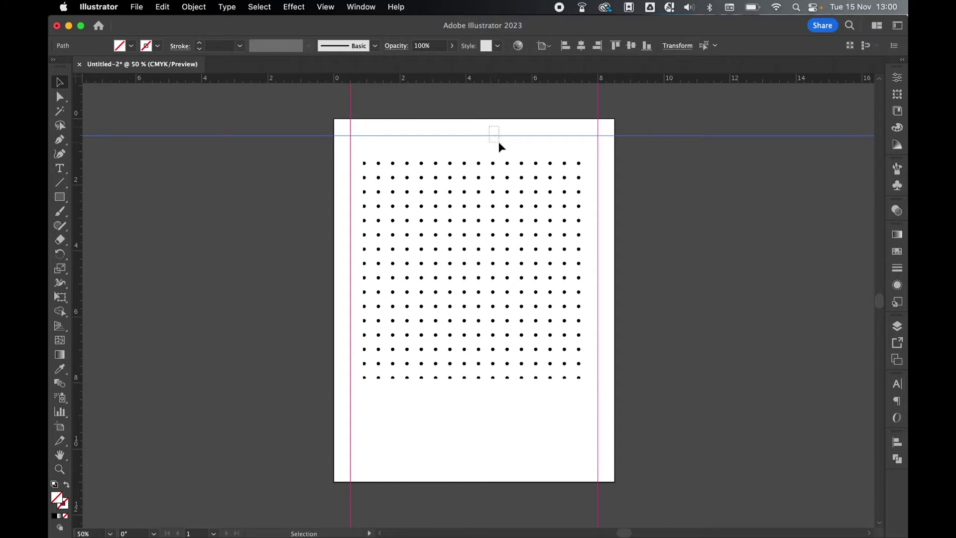
click(679, 46)
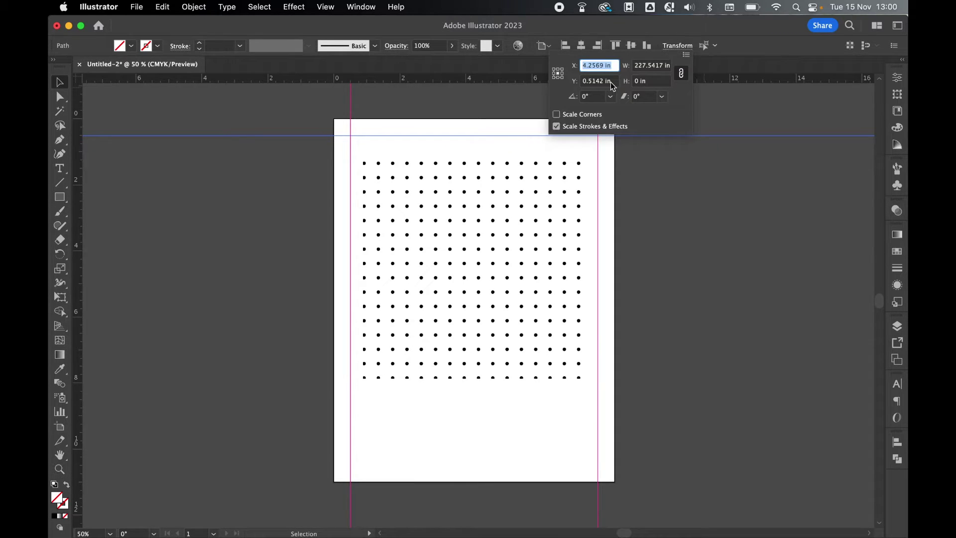
key(Tab)
text(0)
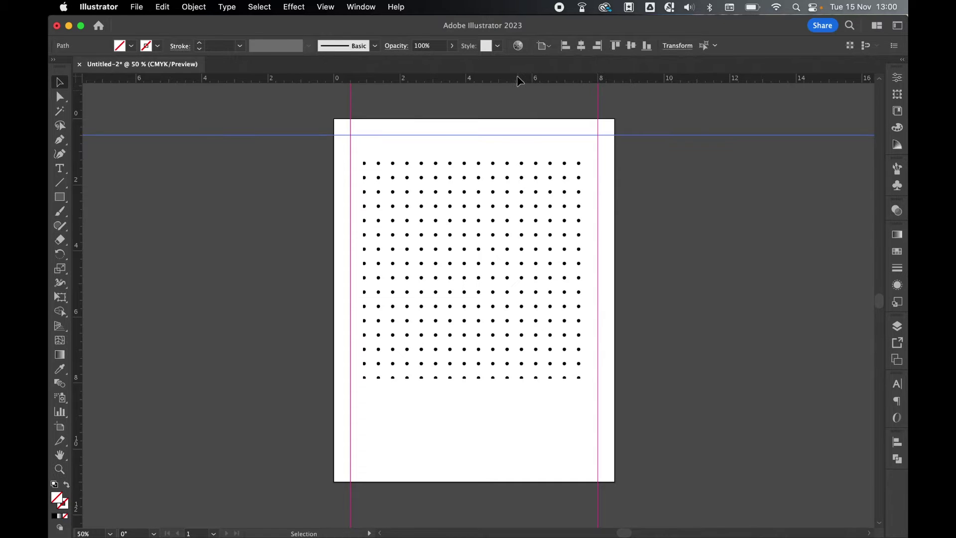
drag(517, 80, 529, 455)
click(564, 468)
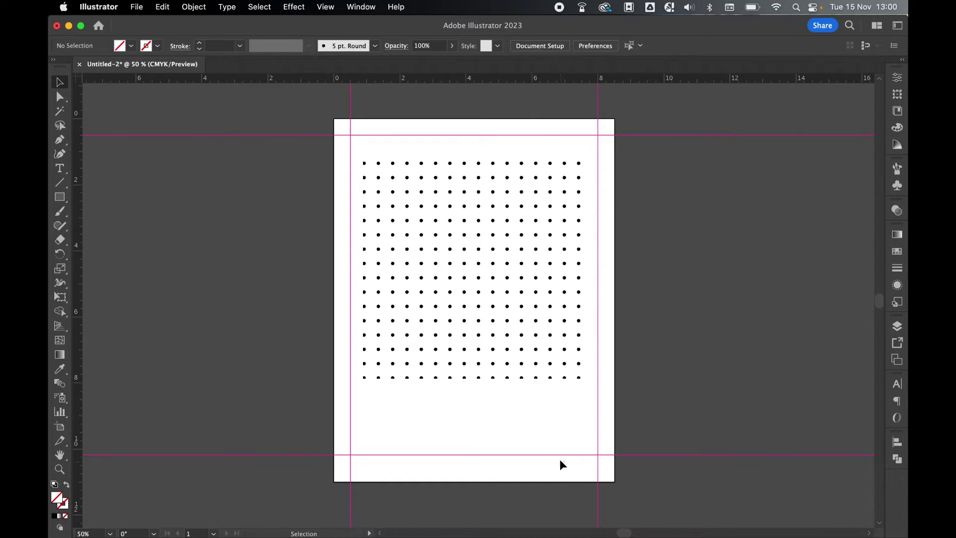
click(556, 455)
click(678, 45)
click(611, 82)
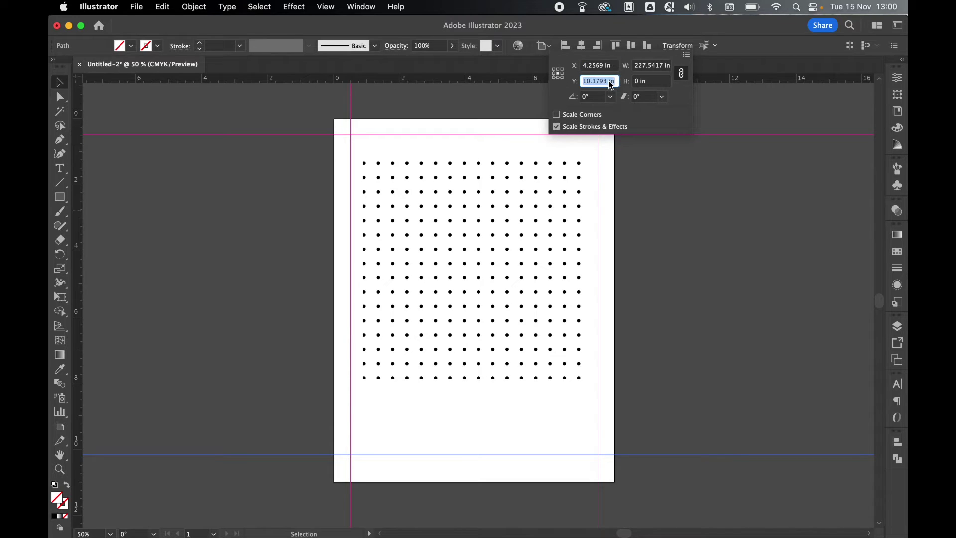
text(11-0.5)
key(Return)
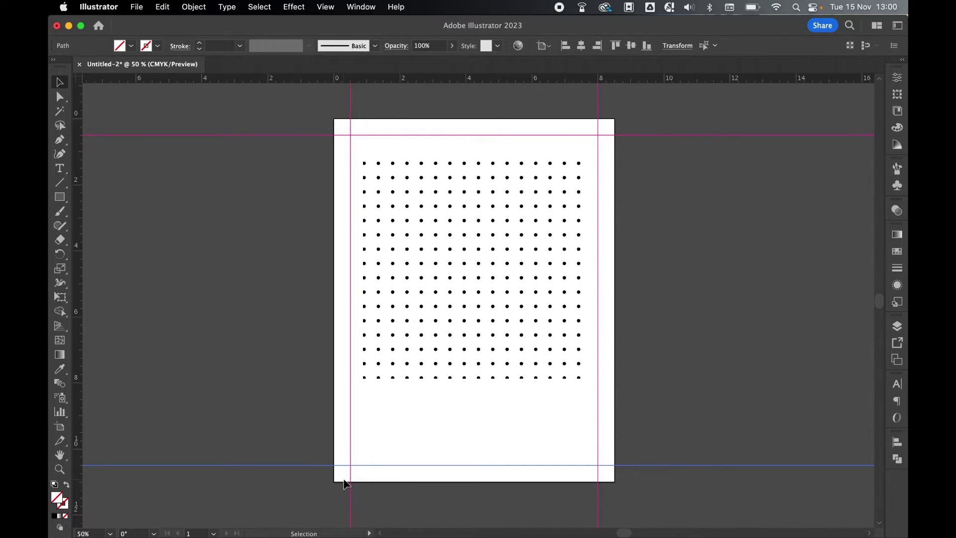
click(325, 7)
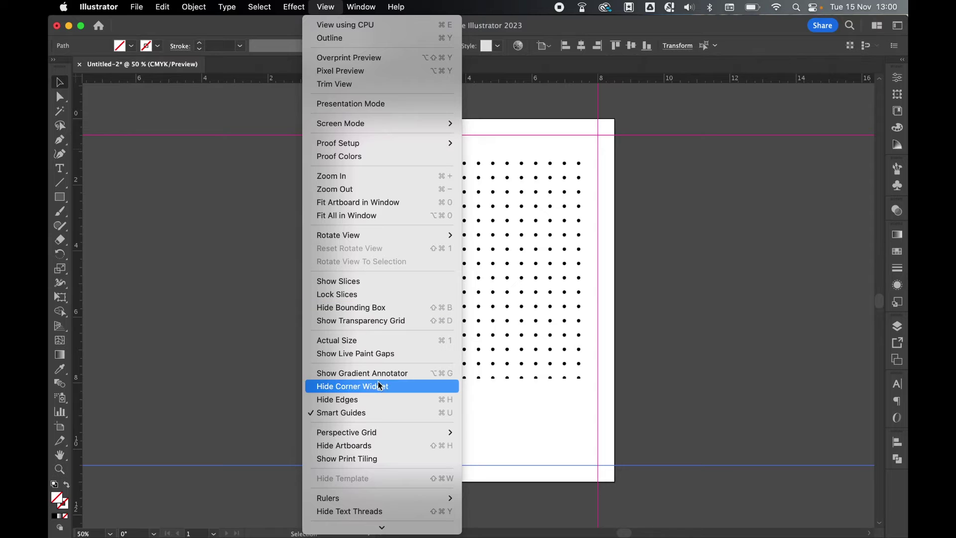
Lock the guides and drag the dot rectangle's edges onto the half-inch margin guides on every side.
mouse_move(422, 420)
click(502, 434)
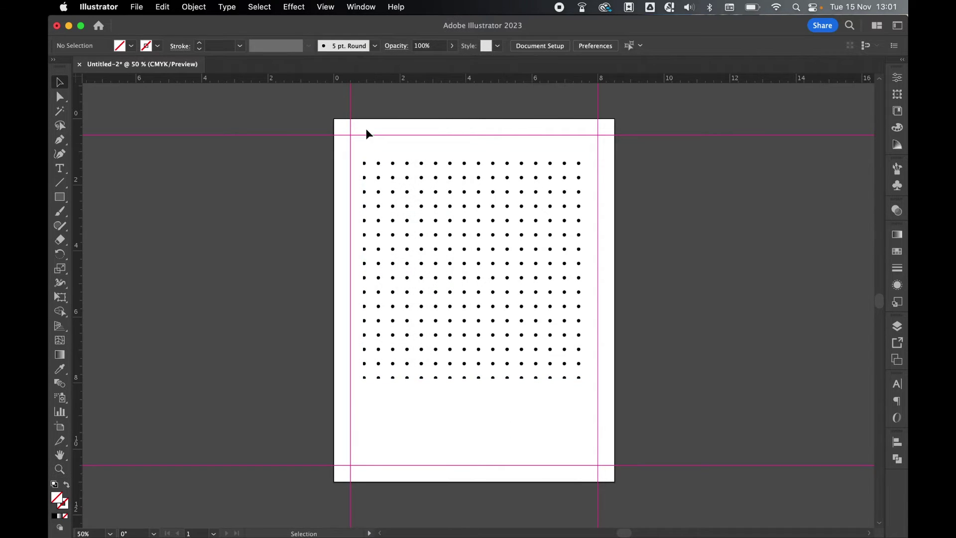
click(59, 97)
drag(346, 148, 297, 384)
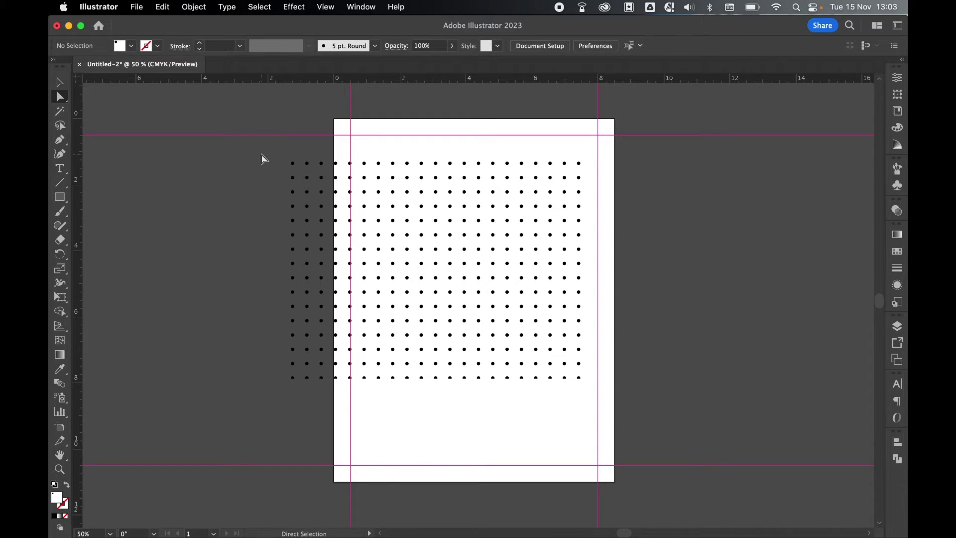
drag(262, 159, 348, 382)
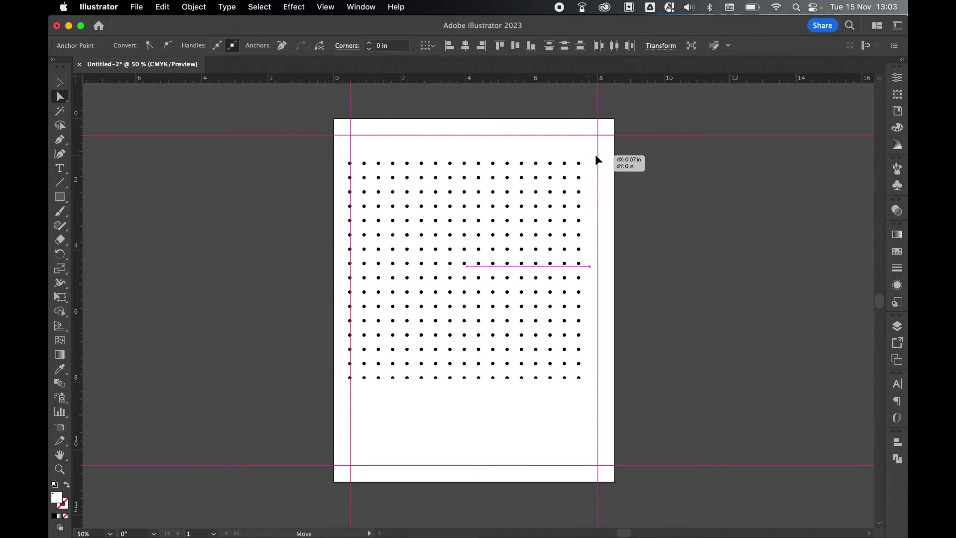
drag(605, 158, 600, 135)
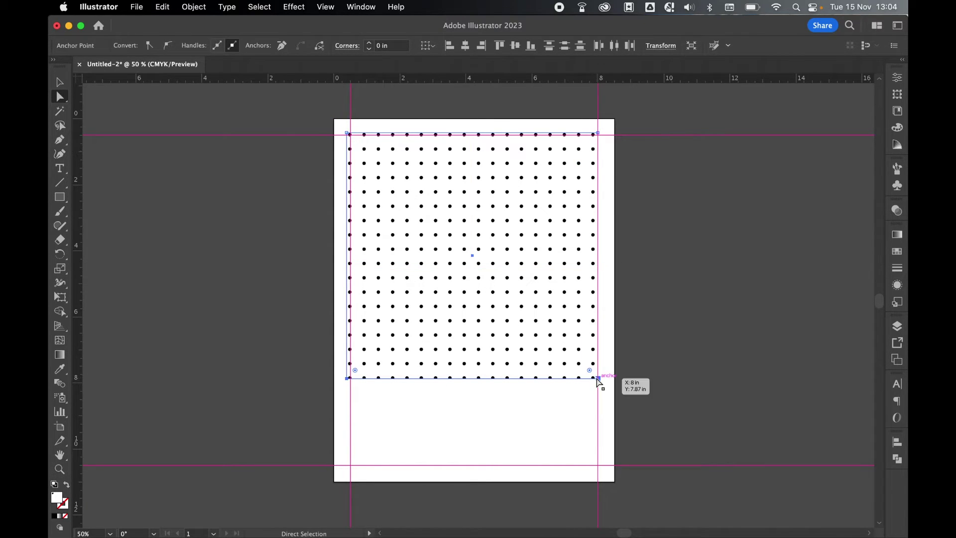
drag(596, 377, 599, 465)
click(59, 82)
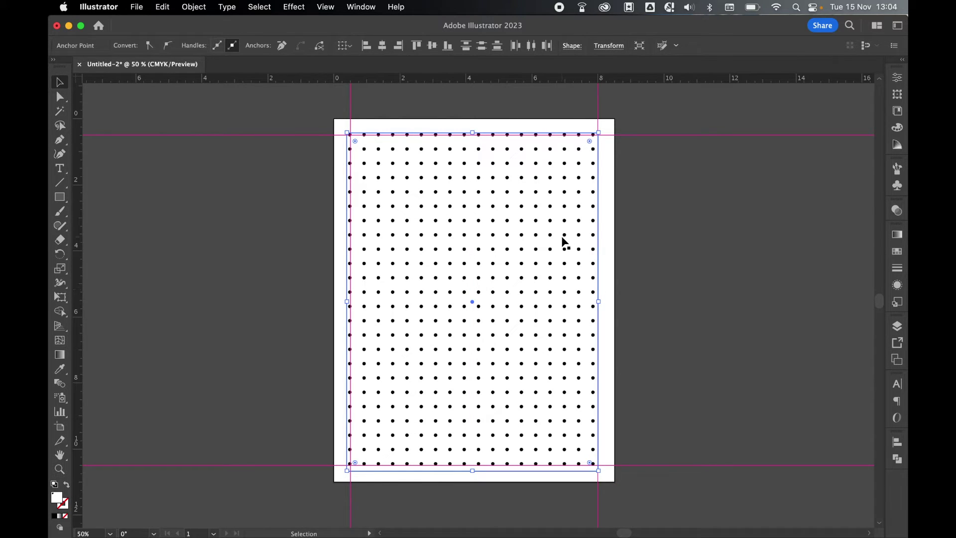
drag(563, 242, 566, 244)
click(676, 202)
Hide the pink margin guides.
click(324, 7)
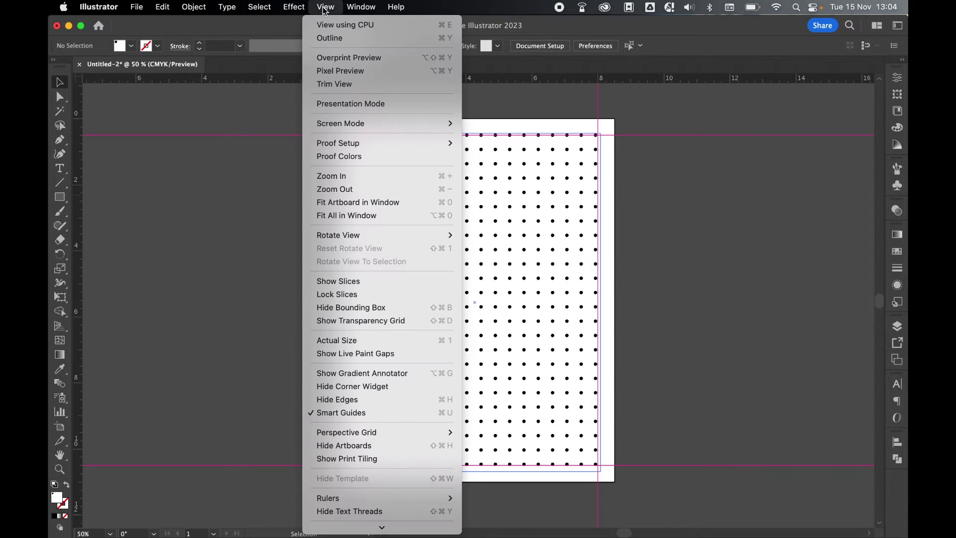
mouse_move(375, 475)
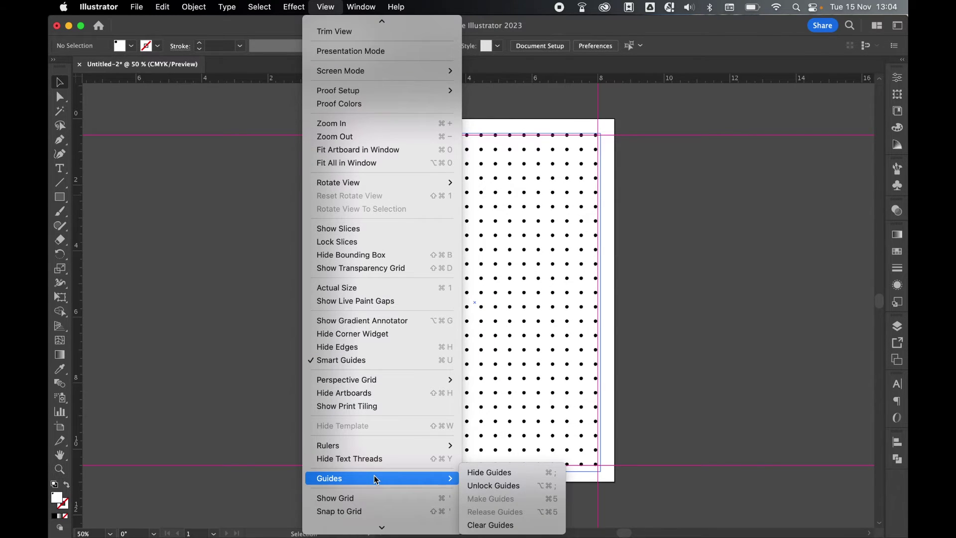
click(521, 471)
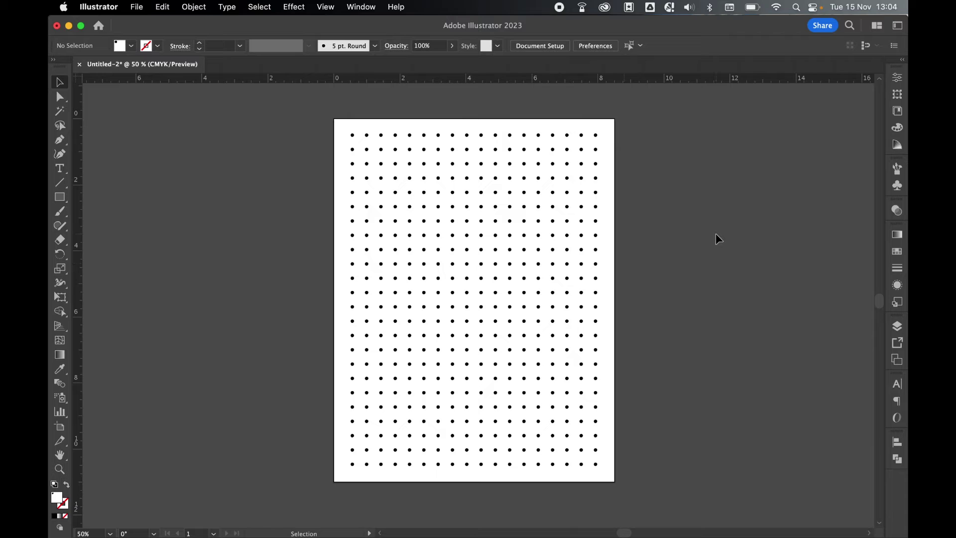
Select the dot-grid rectangle and reopen New Pattern Swatch 3 for editing from Swatches.
click(536, 238)
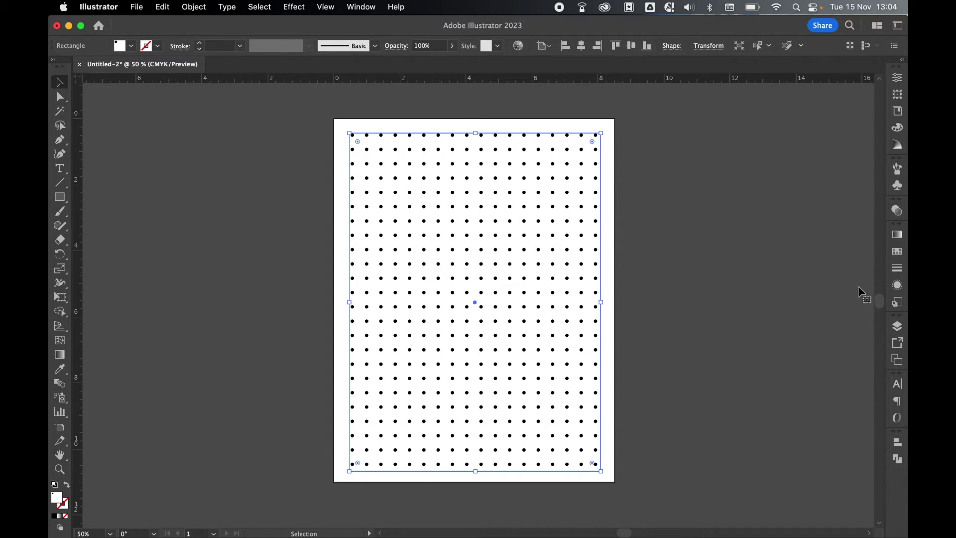
click(898, 251)
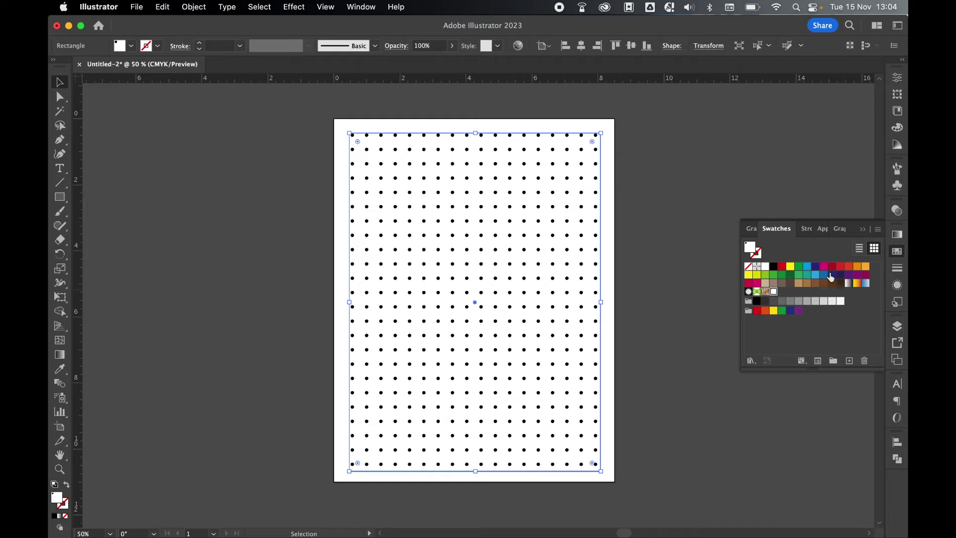
double_click(773, 292)
Set the pattern dot's width and height to 0.05 in and exit pattern editing.
key(super+equal)
key(super+equal)
key(super+equal)
key(super+equal)
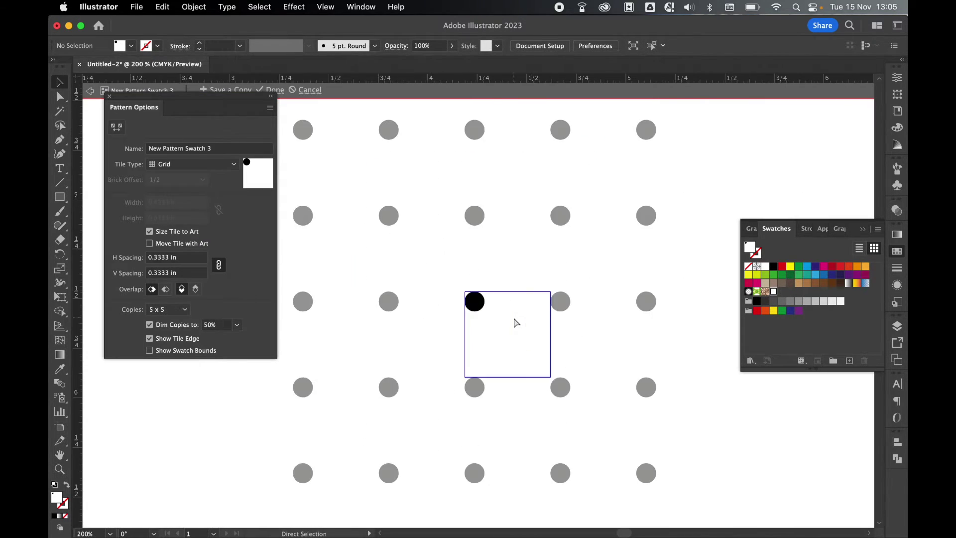
key(v)
click(480, 308)
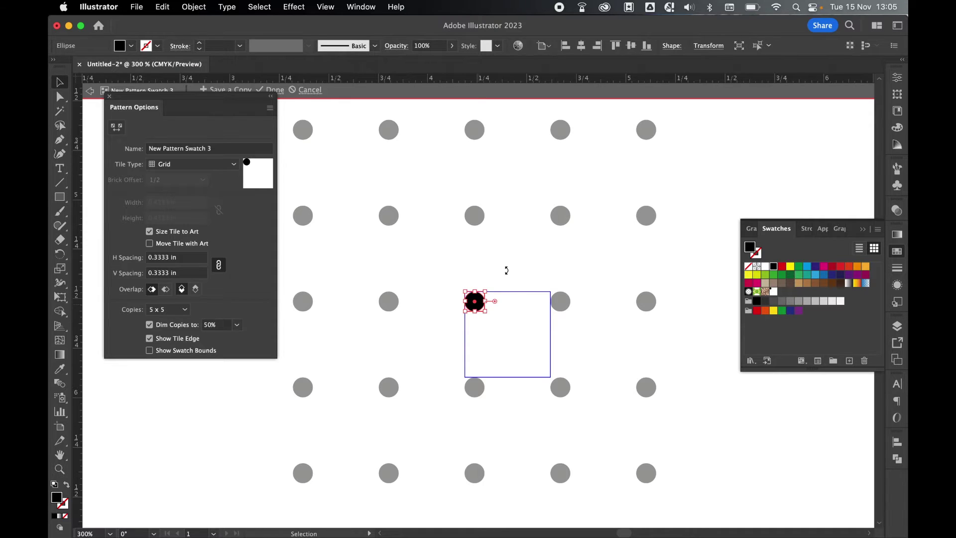
click(717, 50)
click(670, 65)
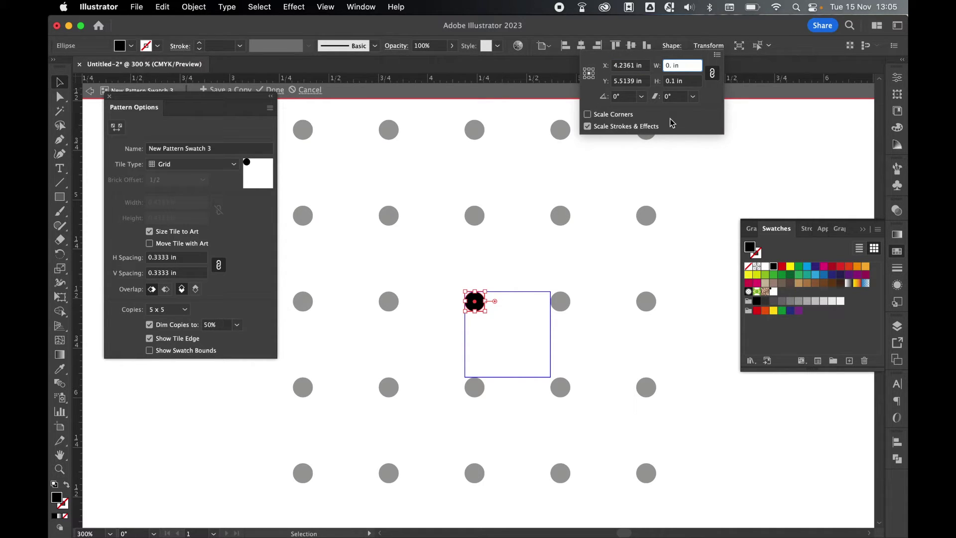
text(05)
click(680, 83)
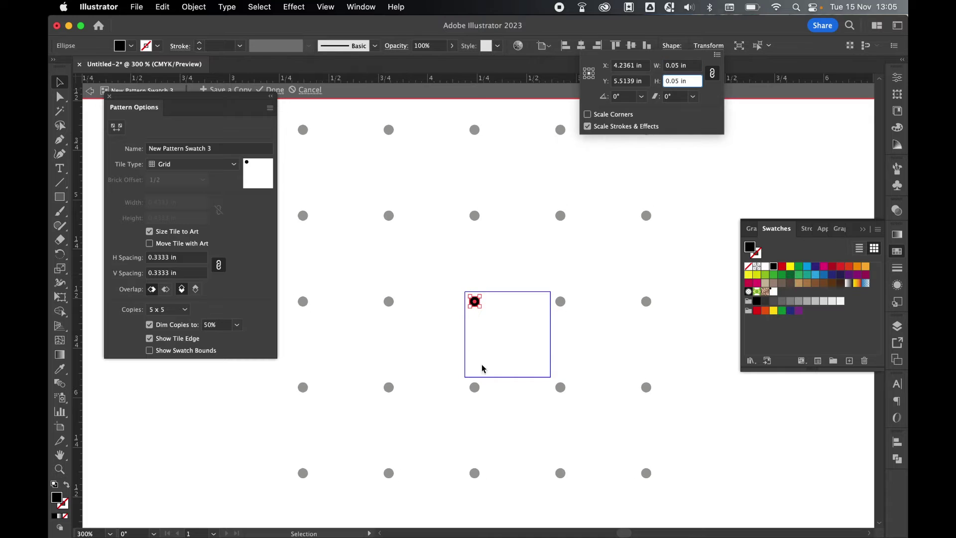
key(Return)
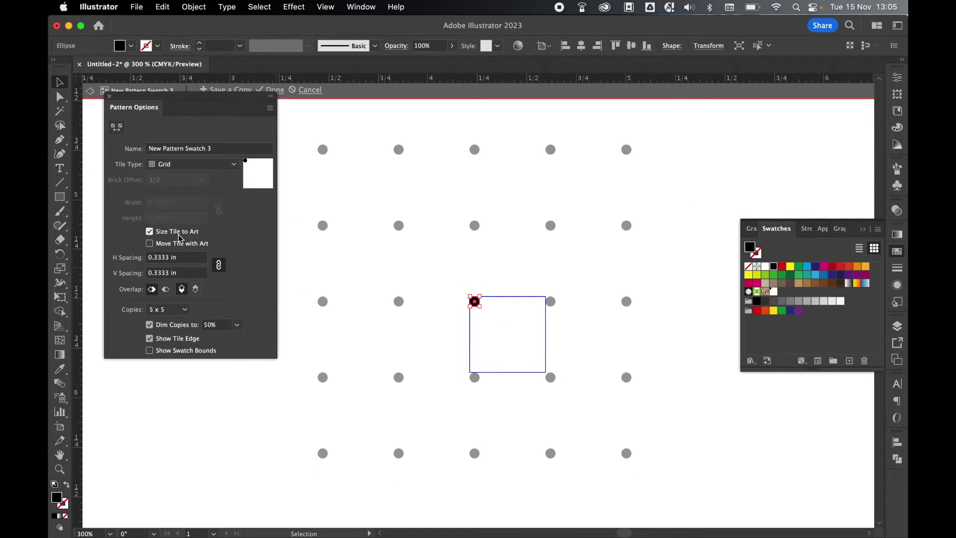
click(273, 91)
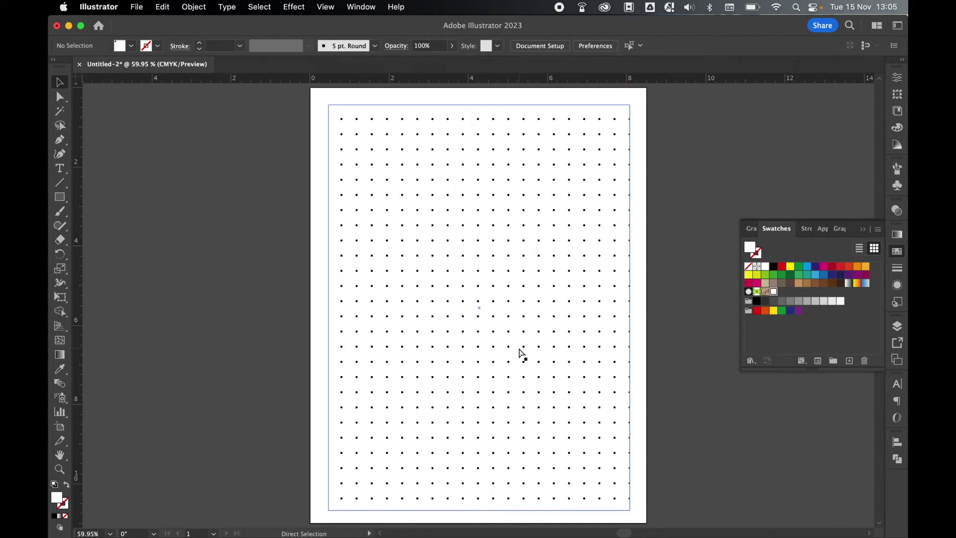
Show the margin guides and snap the dot-grid rectangle's corner to them with Direct Selection.
key(super+semicolon)
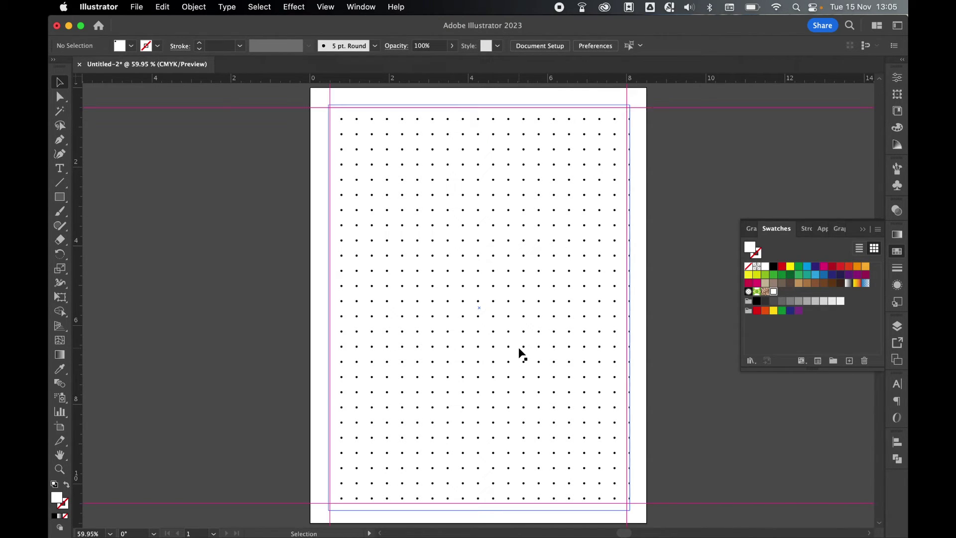
click(59, 96)
click(332, 118)
click(652, 130)
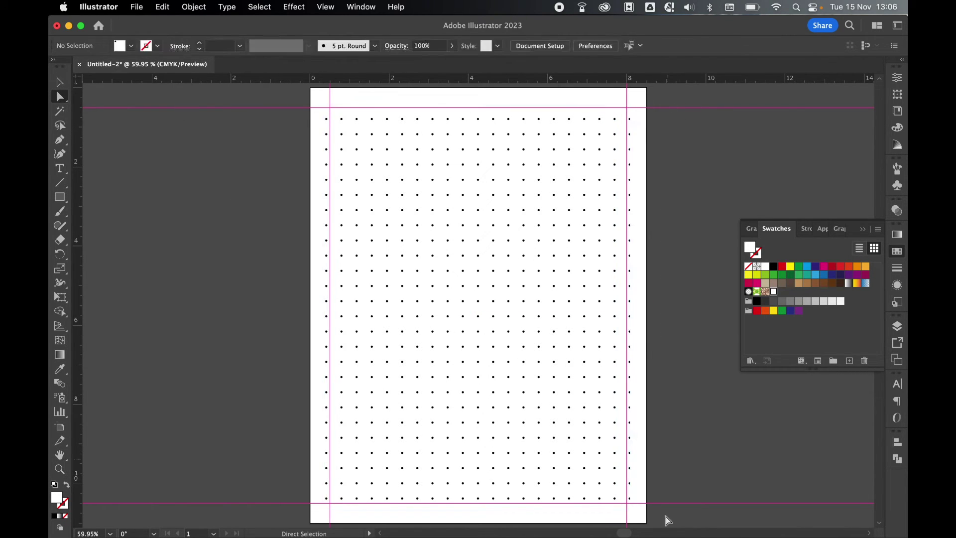
drag(629, 107, 624, 105)
Deselect the reshaped grid and zoom out to view the whole page.
click(637, 498)
key(super+minus)
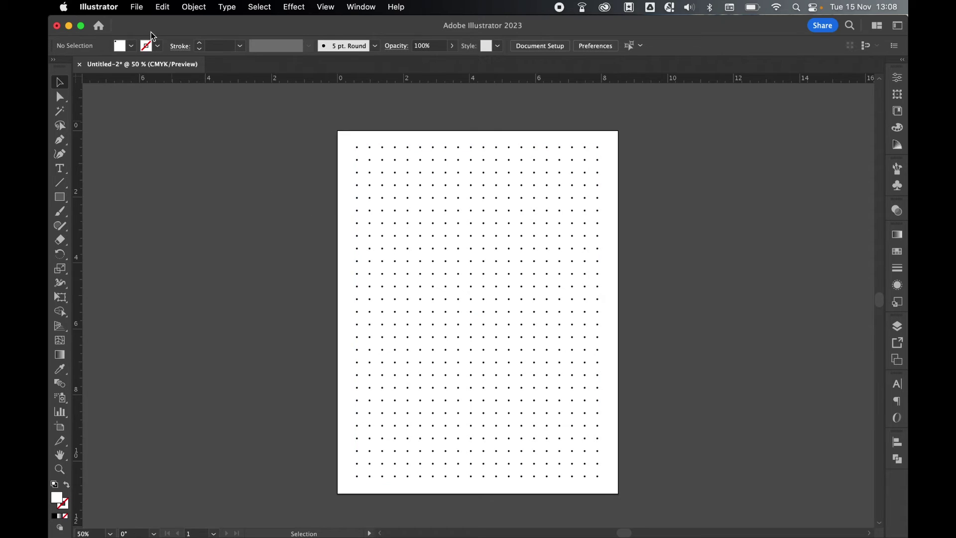
click(136, 6)
Save the document on the computer as dotted_outline.ai, keeping the default Illustrator options.
click(162, 124)
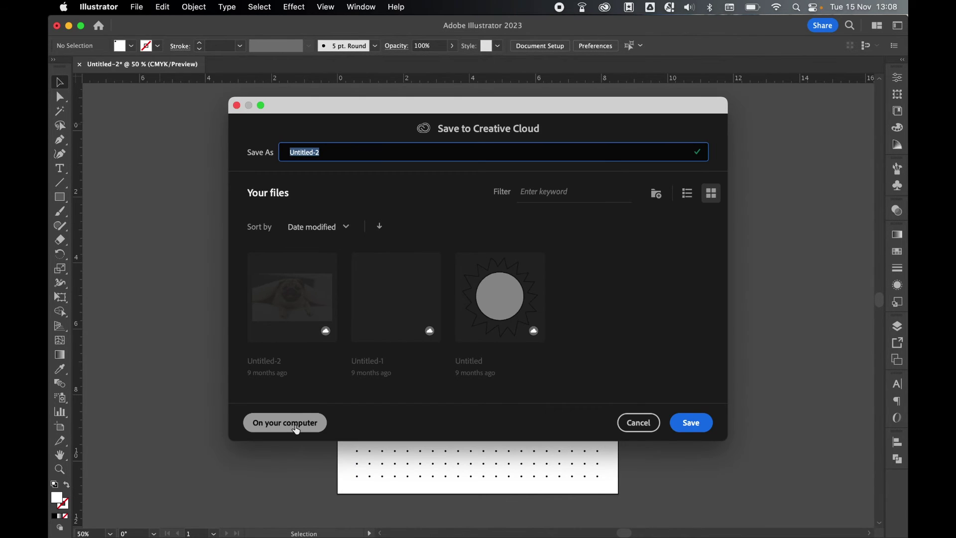
click(295, 420)
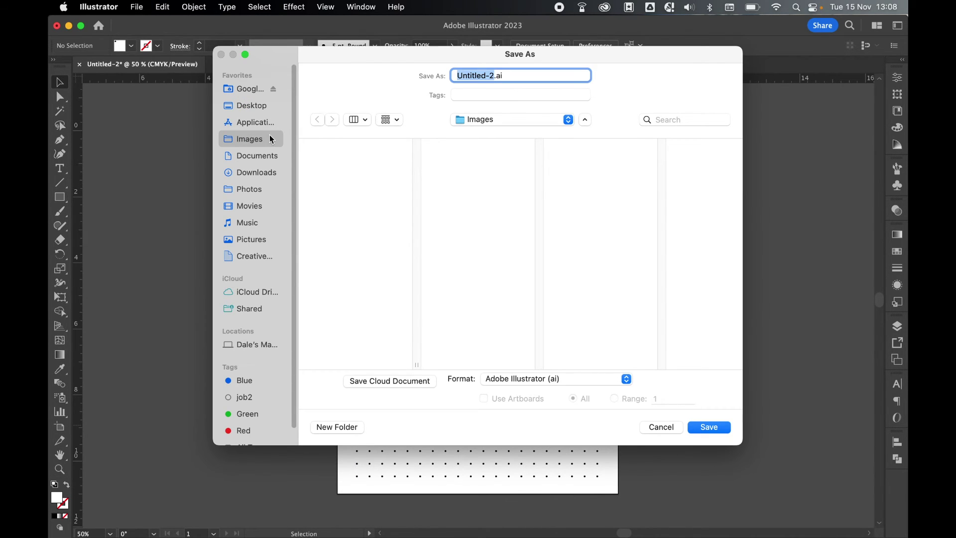
text(dotted_outline)
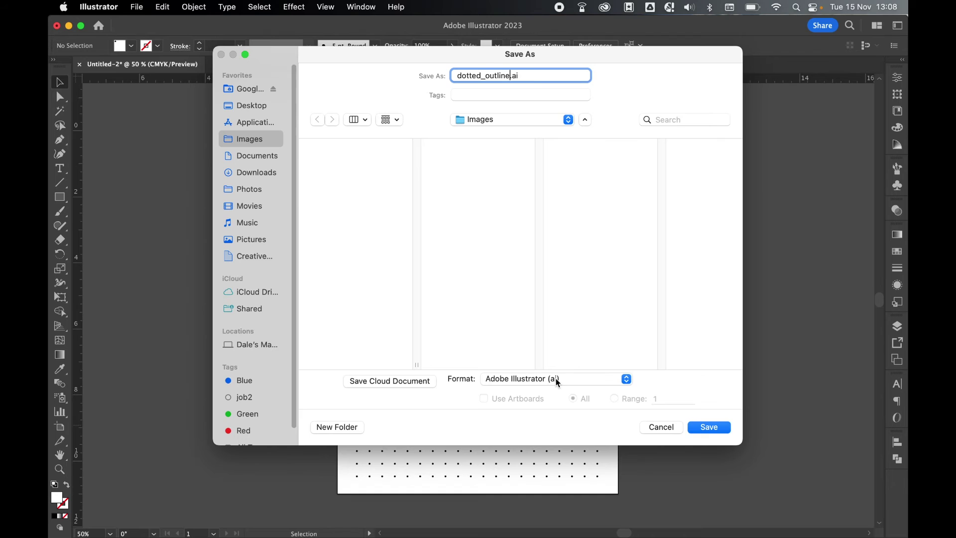
click(710, 429)
click(342, 426)
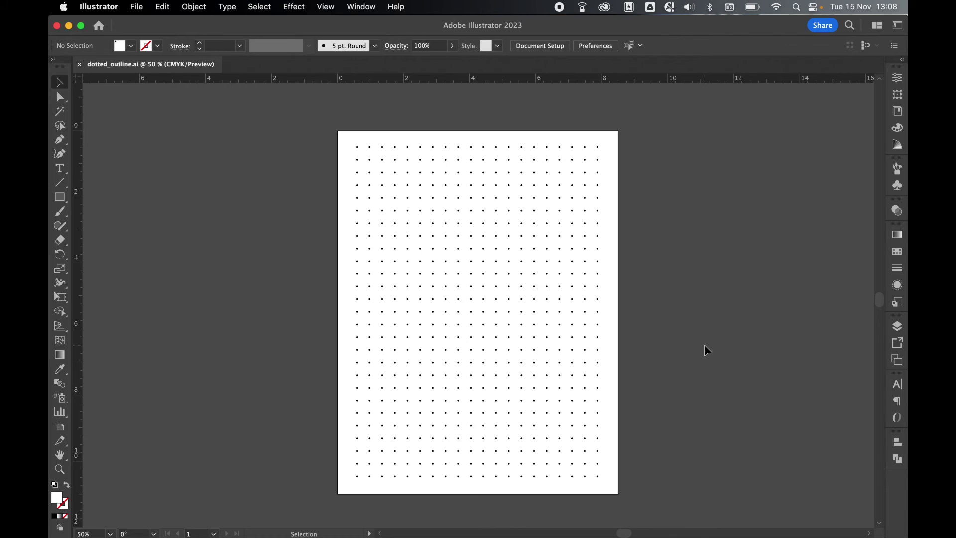
Save a copy in Adobe PDF format as dotted_outline.pdf.
click(461, 228)
click(136, 7)
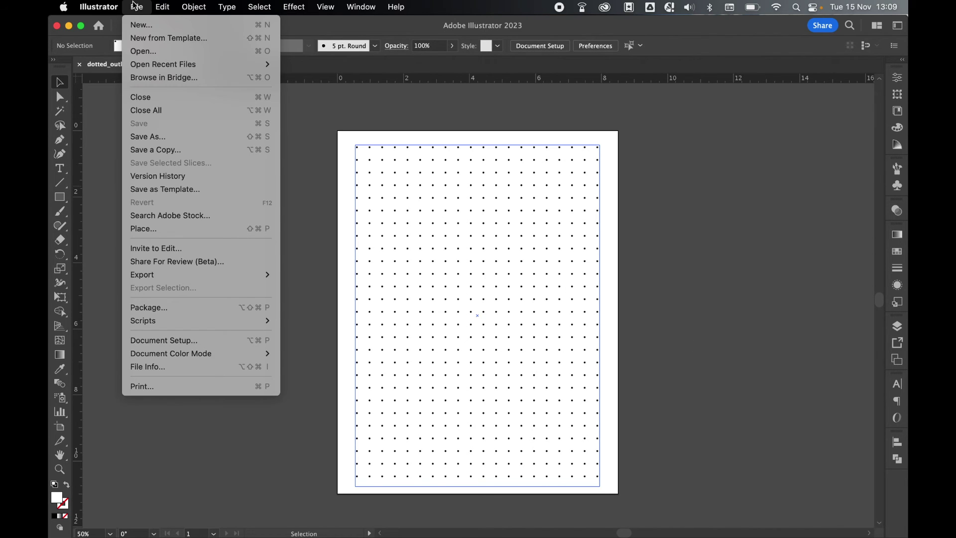
click(161, 137)
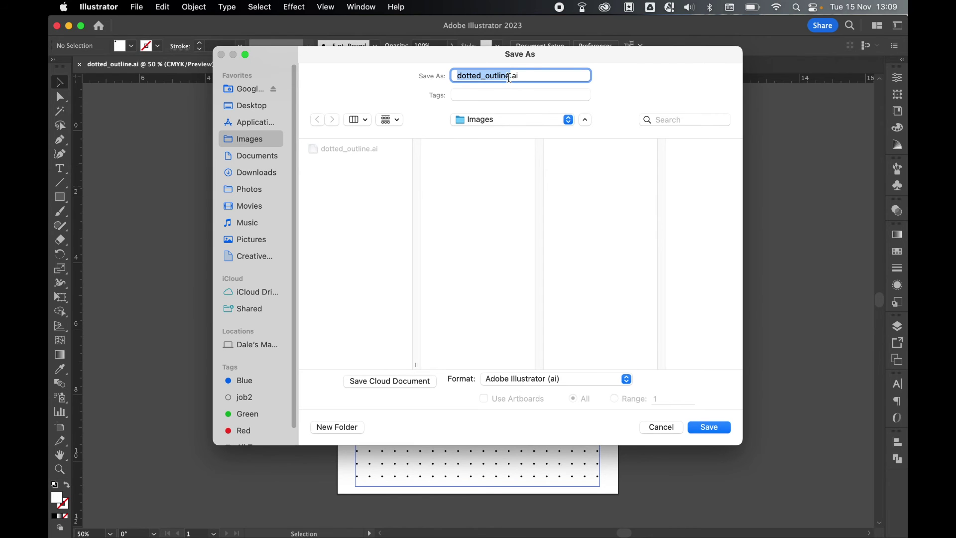
click(515, 380)
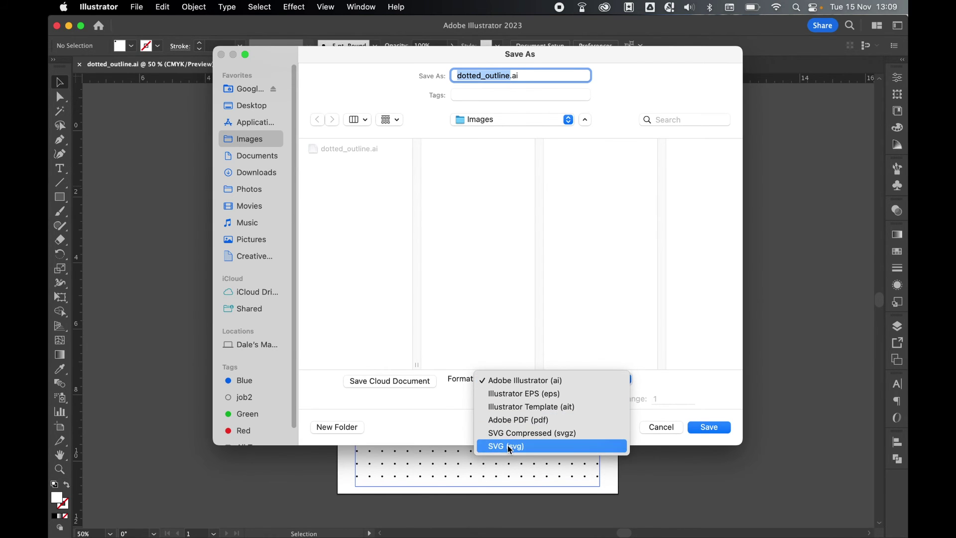
click(515, 422)
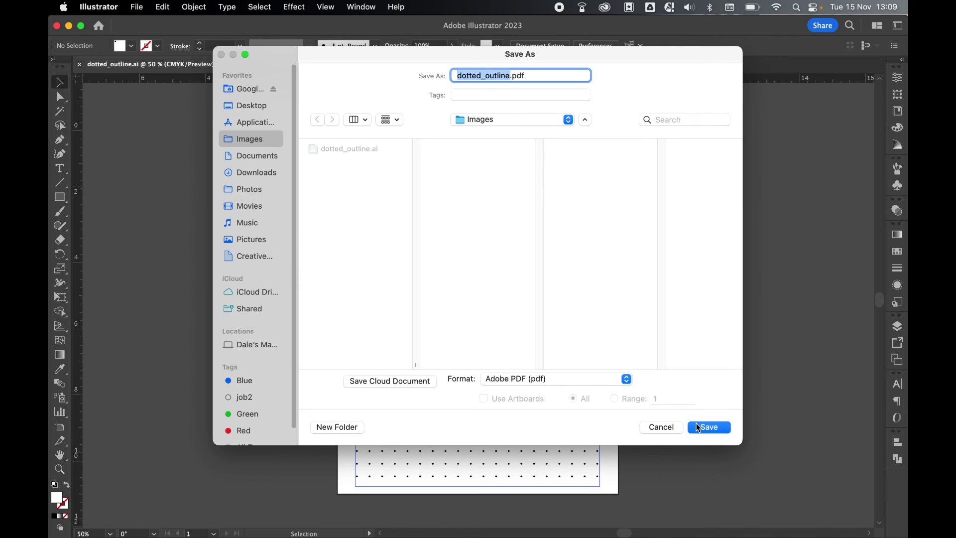
click(700, 427)
Apply the [PDF/X-1a:2001] preset, save the PDF, and accept the PDF/X warning.
click(331, 113)
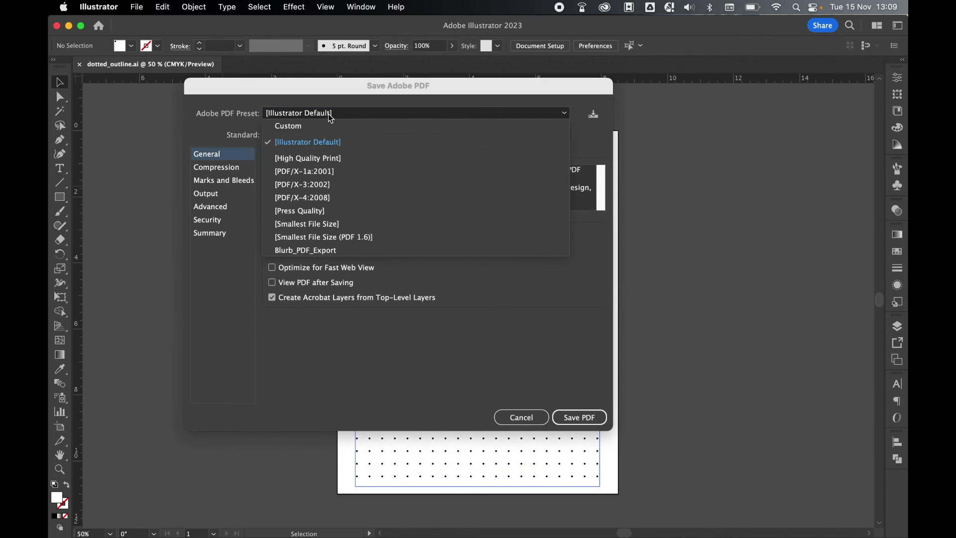
click(320, 172)
click(219, 167)
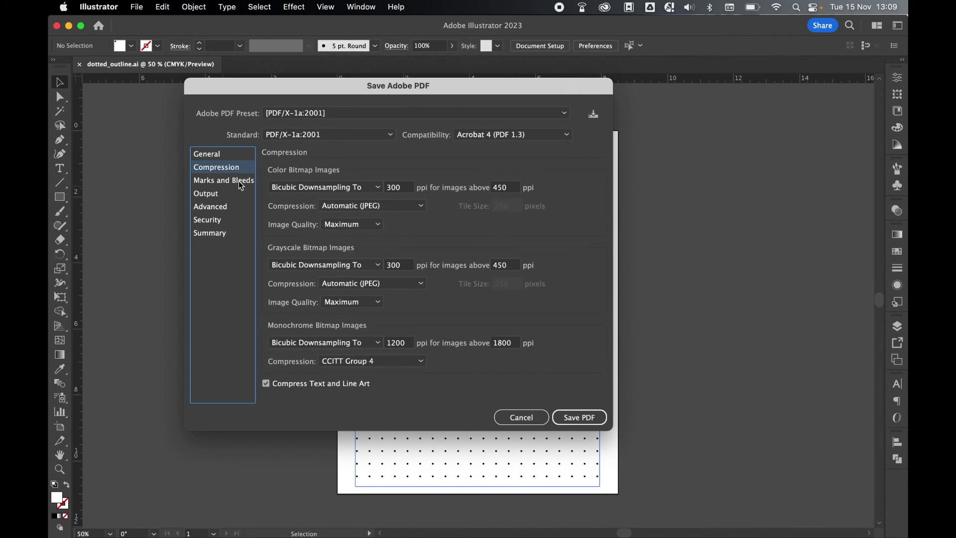
click(240, 183)
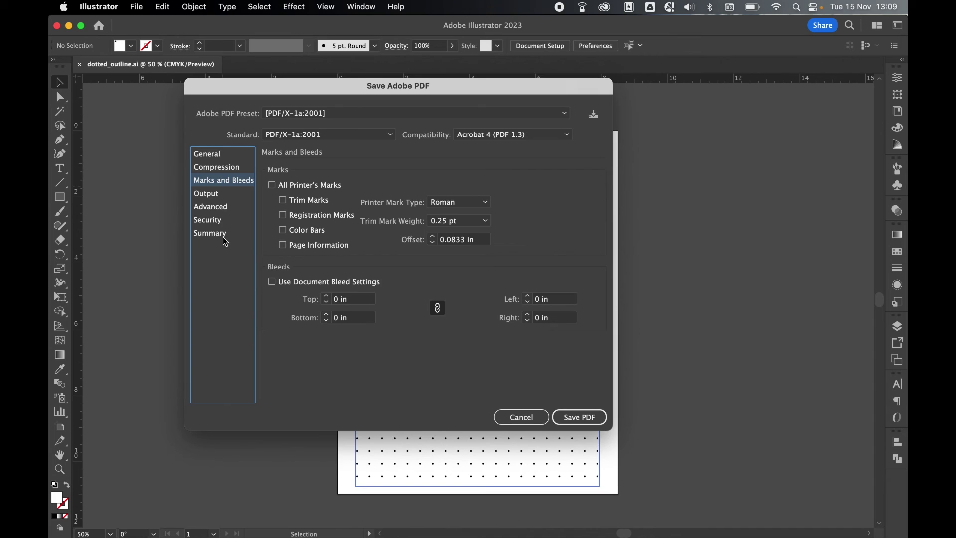
click(590, 422)
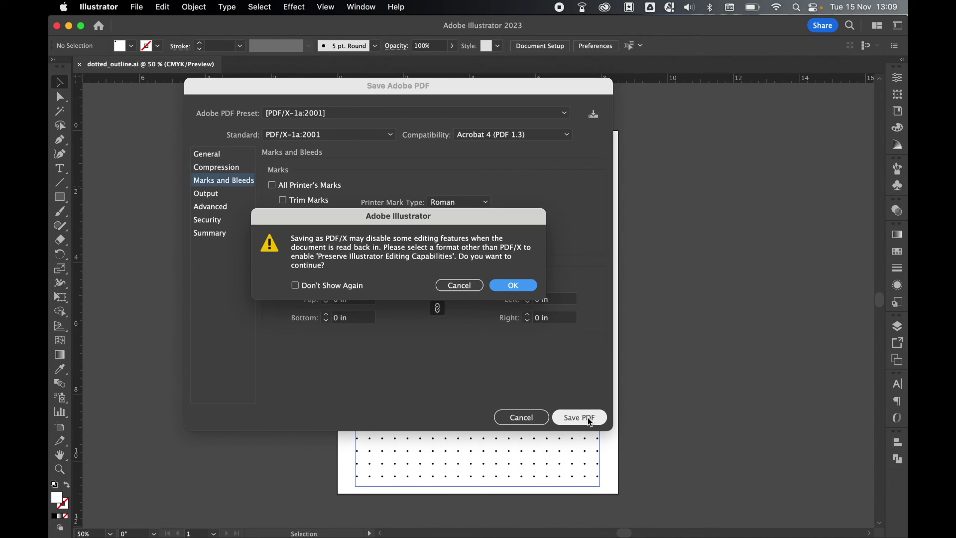
click(513, 285)
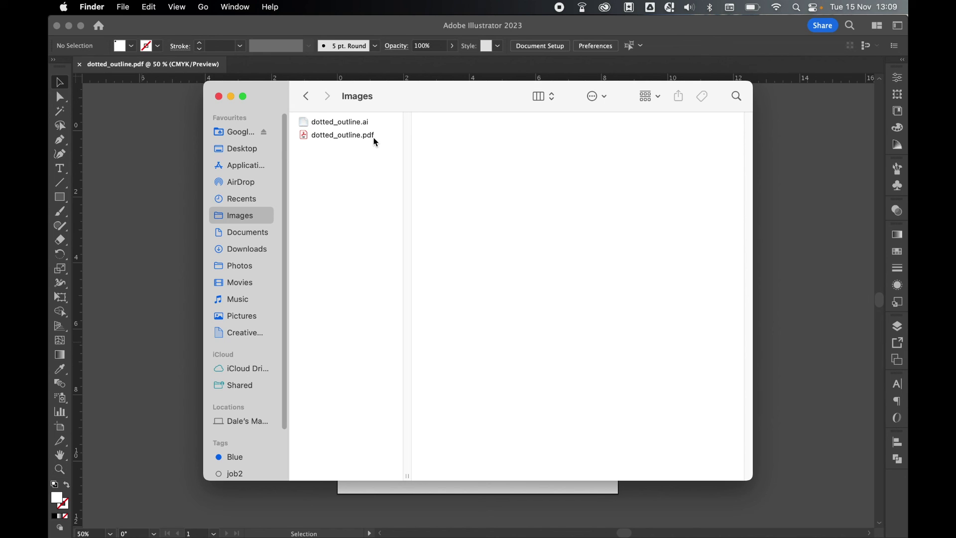
Quick Look dotted_outline.pdf in the Images folder to check the dotted grid.
click(359, 136)
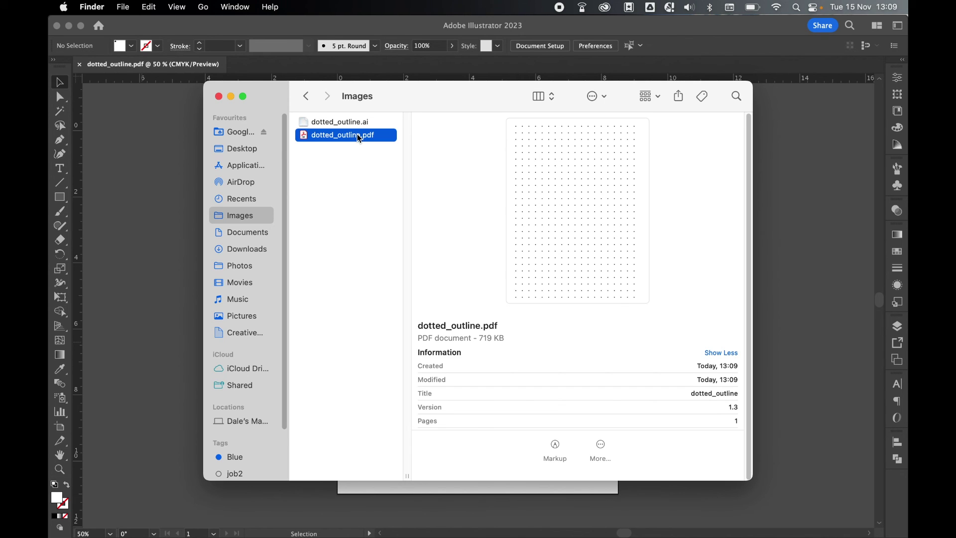
key(space)
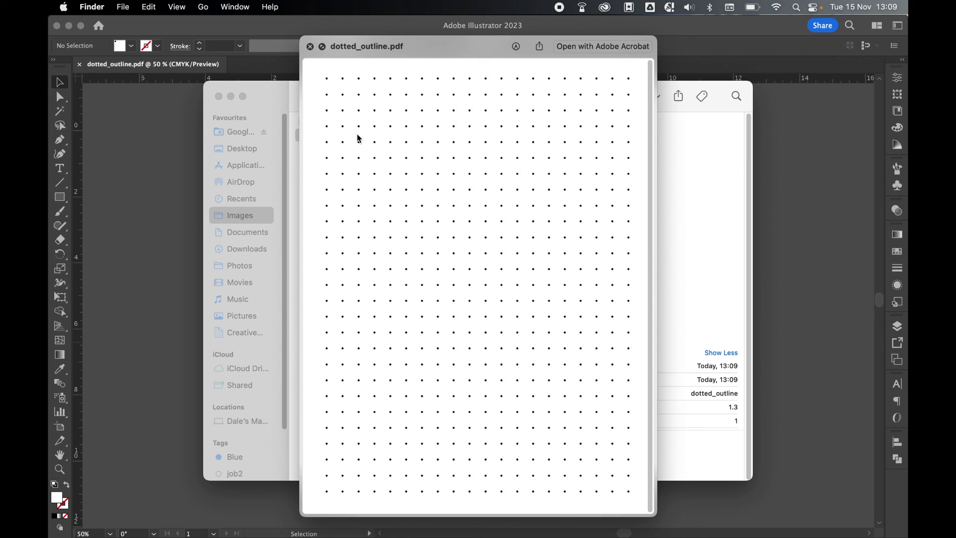